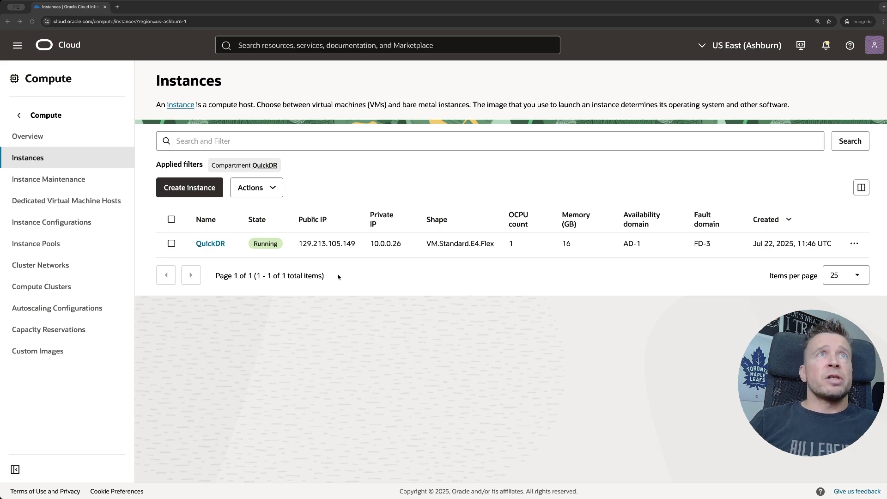
# Step: Open the QuickDR instance and activate QuickDR for it in its Disaster recovery section
pyautogui.click(211, 244)
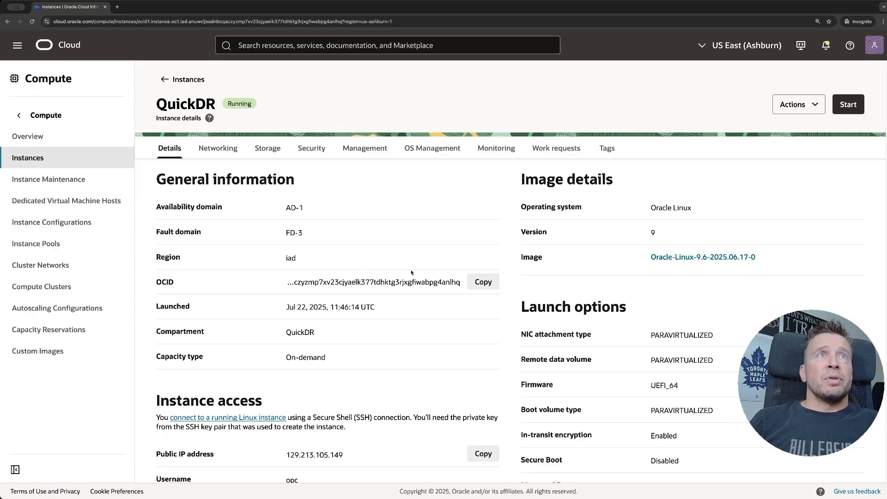
pyautogui.scroll(-4, 442, 296)
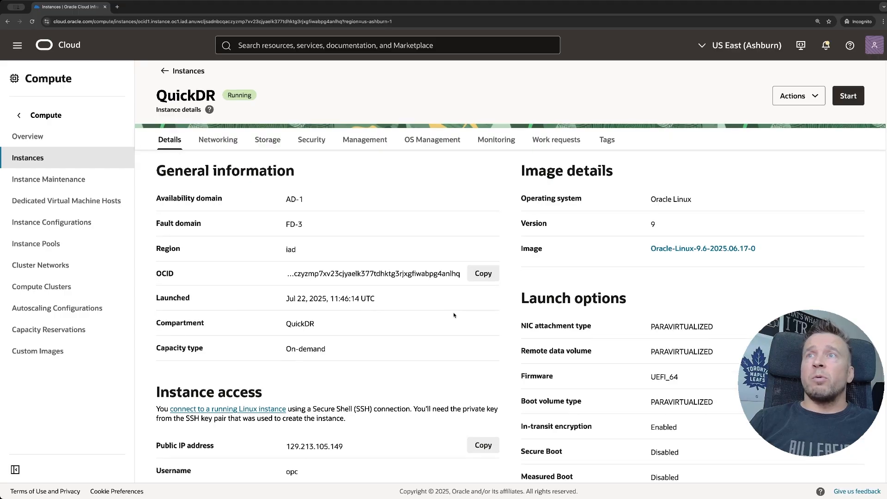
pyautogui.scroll(-4, 455, 311)
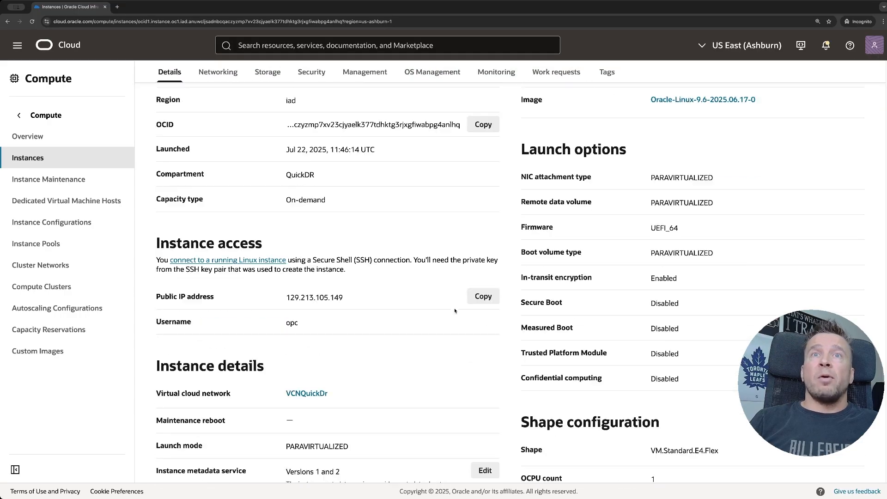
pyautogui.scroll(-5, 454, 312)
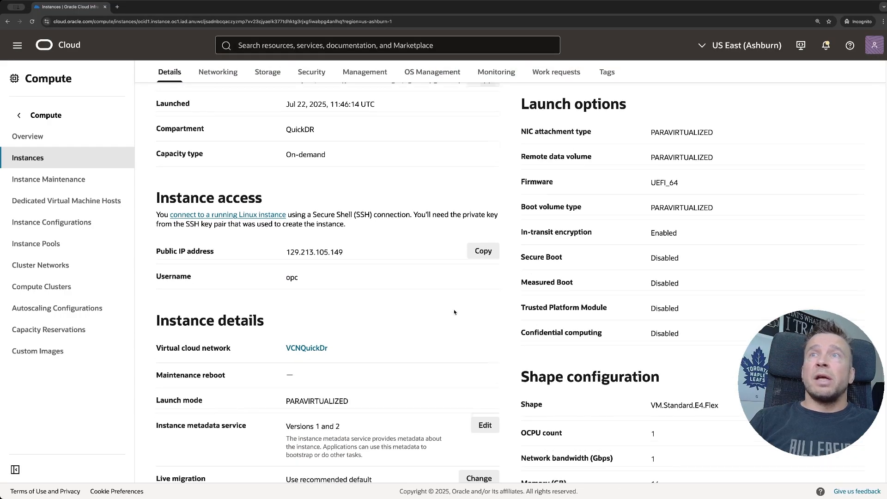
pyautogui.scroll(-1, 508, 321)
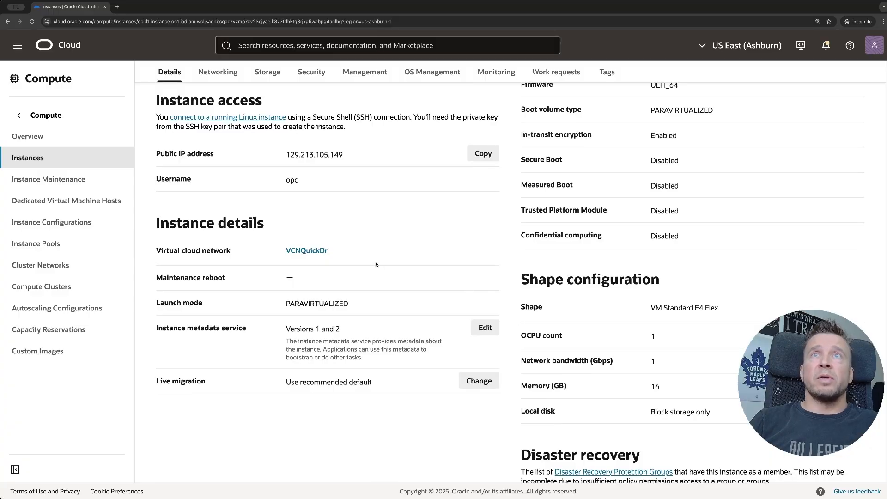
pyautogui.scroll(-1, 364, 259)
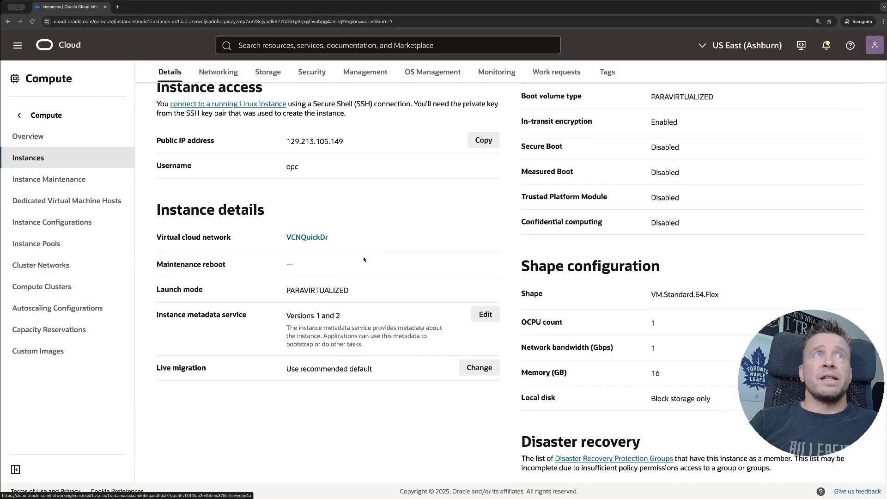
pyautogui.scroll(-2, 533, 278)
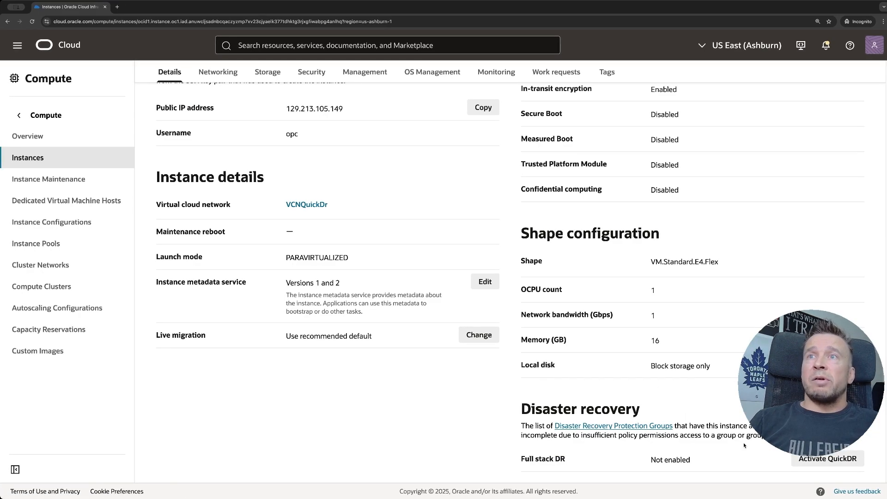
pyautogui.click(828, 459)
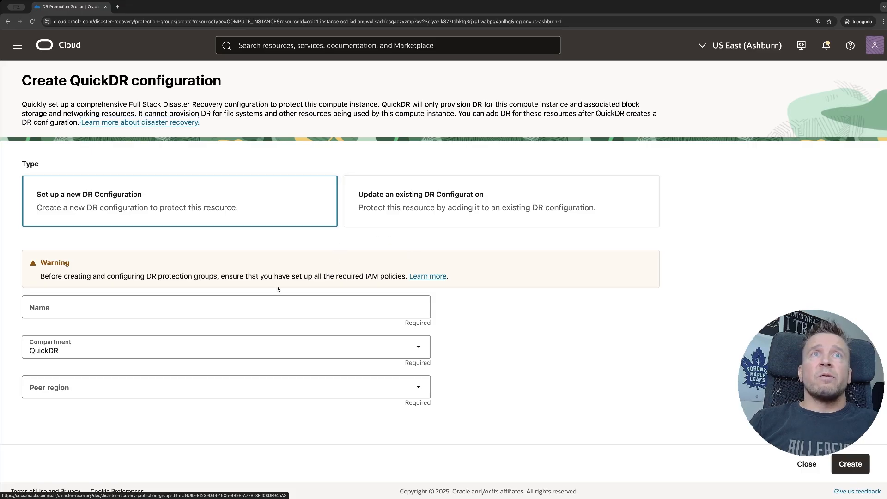
# Step: Name the new DR configuration QuickDR and set its peer region to US West (Phoenix)
pyautogui.click(217, 305)
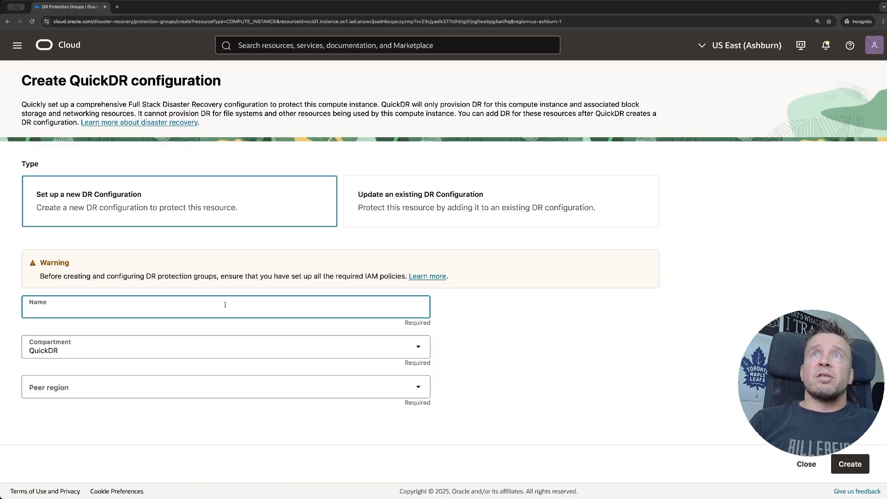
pyautogui.write('QuickDR')
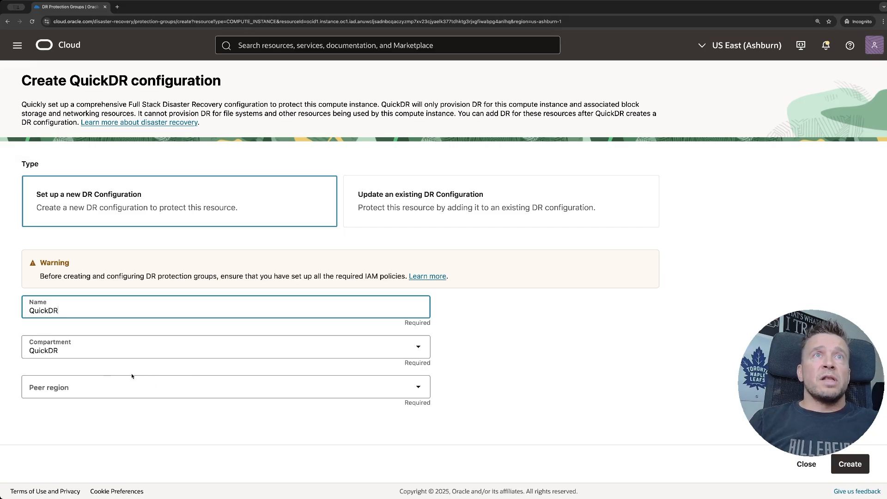
pyautogui.click(418, 388)
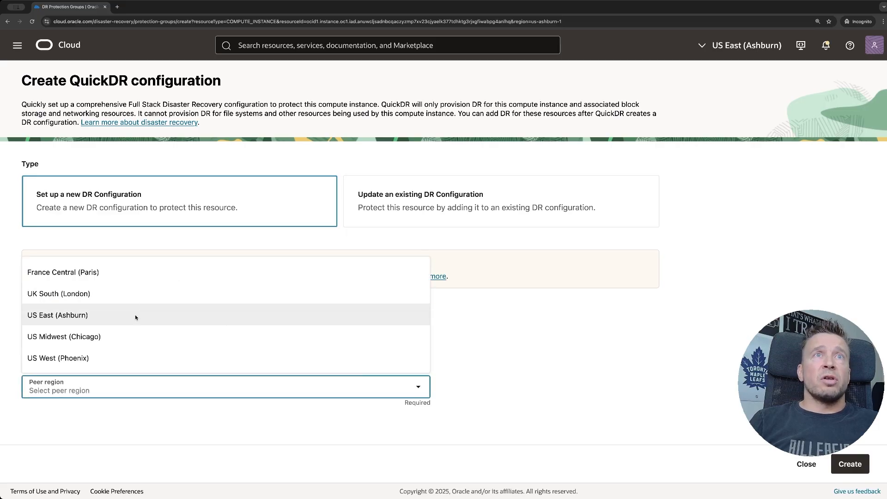
pyautogui.click(125, 357)
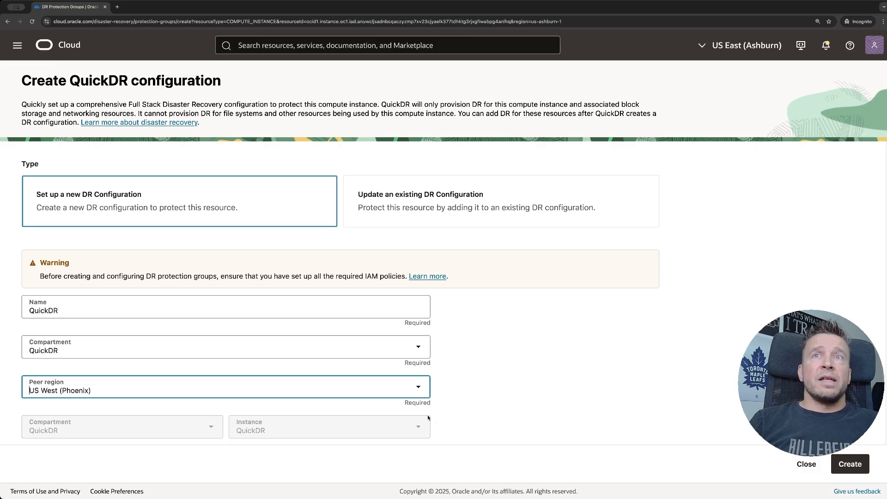
# Step: Review the optional destination networking setting and expand the advanced options of the QuickDR configuration to examine them
pyautogui.scroll(-2, 429, 414)
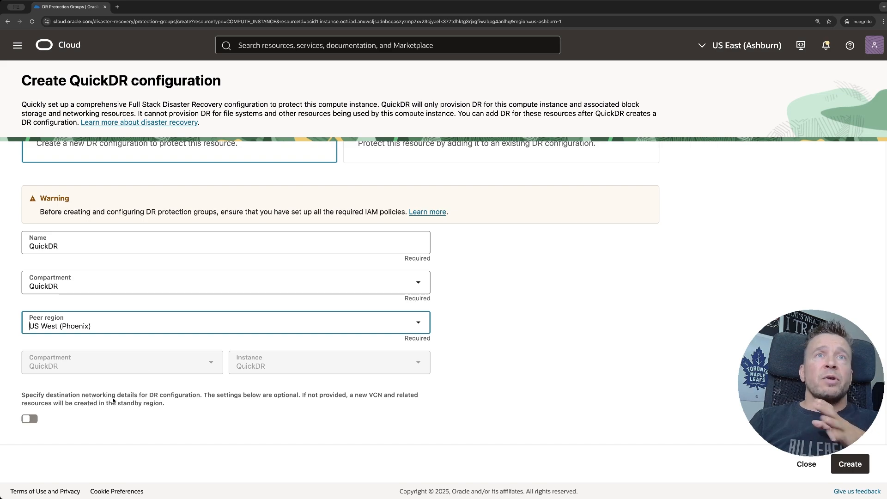
pyautogui.scroll(-1, 114, 400)
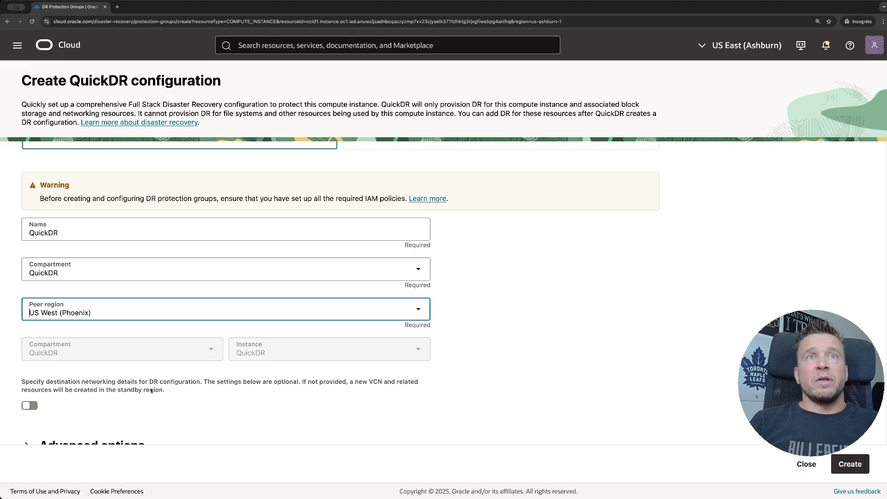
pyautogui.scroll(-1, 156, 387)
pyautogui.scroll(-1, 157, 383)
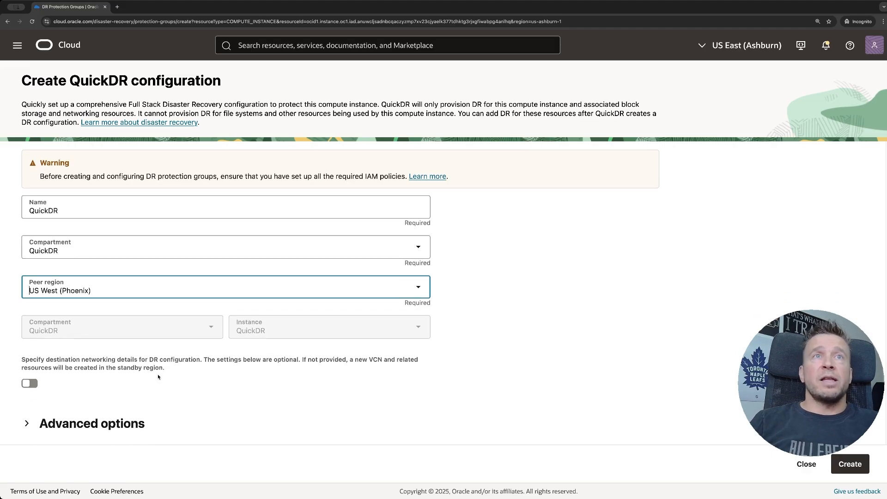
pyautogui.scroll(-1, 155, 377)
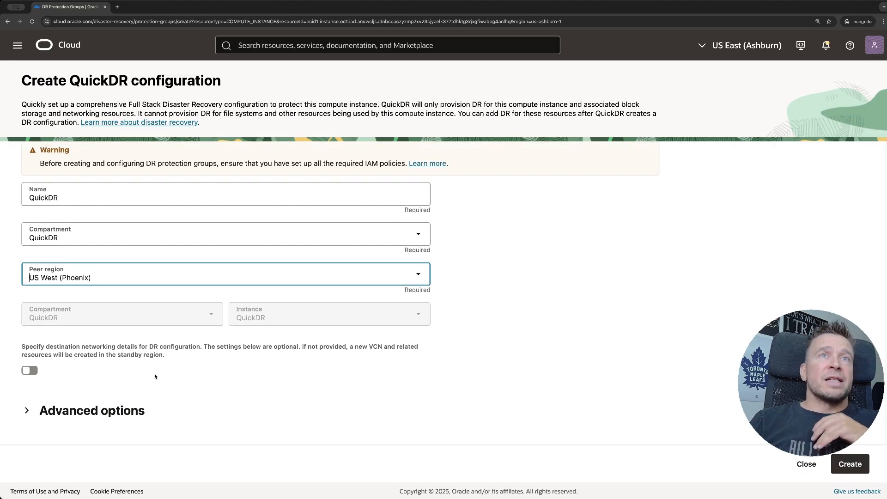
pyautogui.scroll(-1, 139, 373)
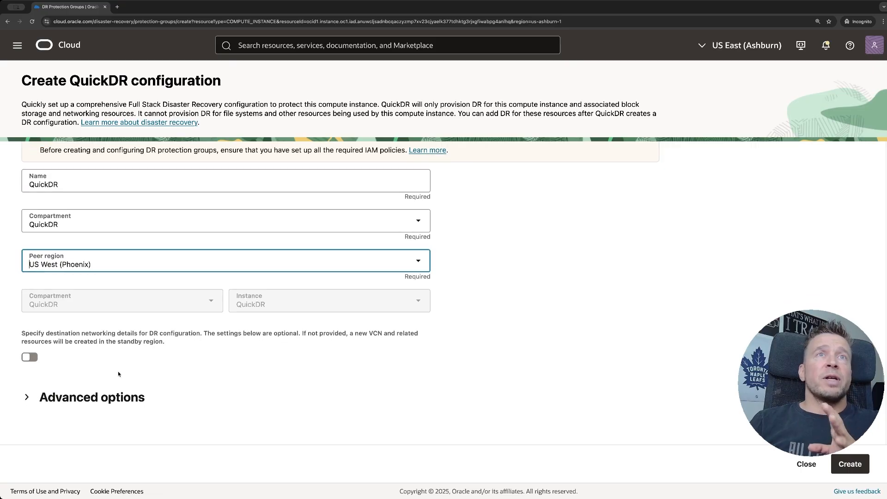
pyautogui.click(28, 398)
pyautogui.scroll(-2, 141, 360)
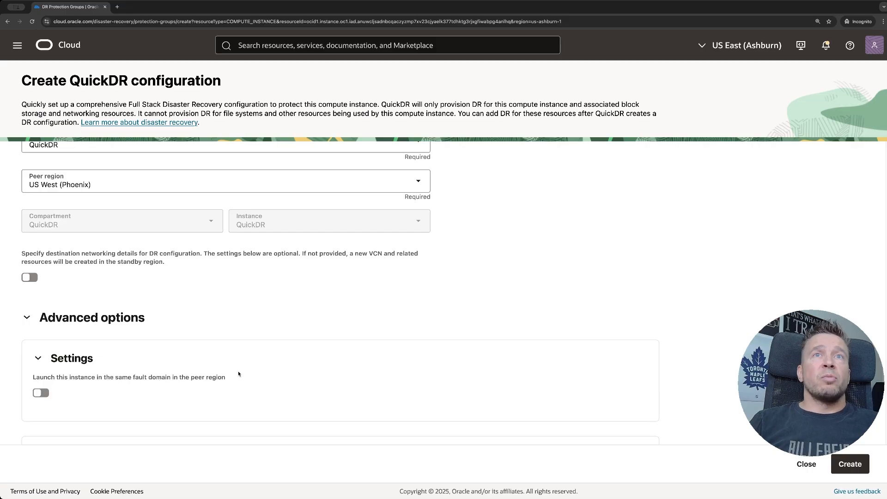
pyautogui.scroll(-3, 260, 380)
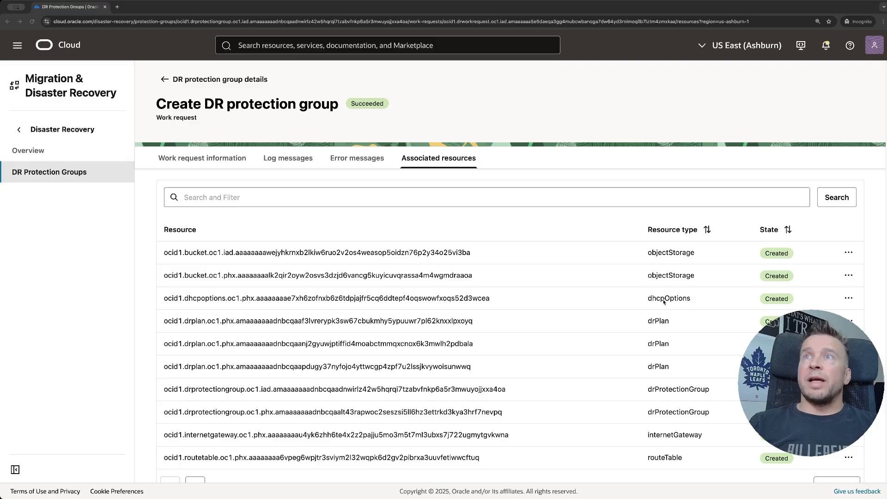
# Step: Show 25 items per page in the work request's associated resources and look through the created resources
pyautogui.scroll(-1, 665, 339)
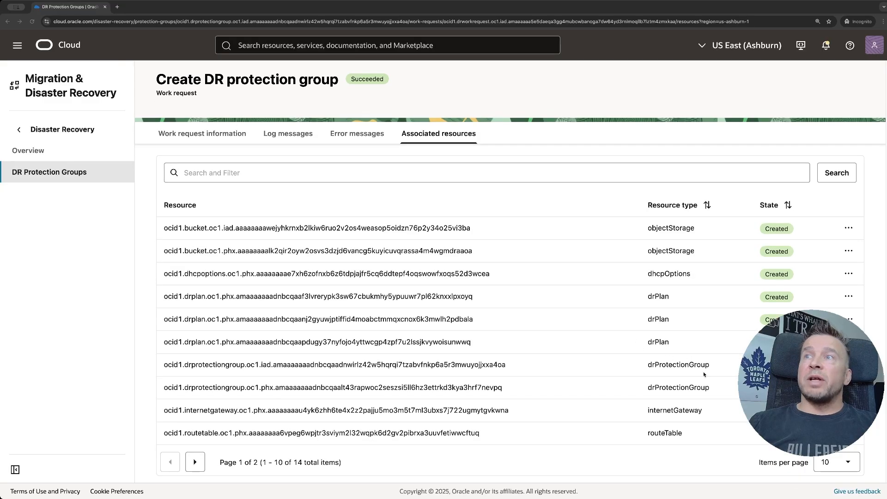
pyautogui.click(840, 464)
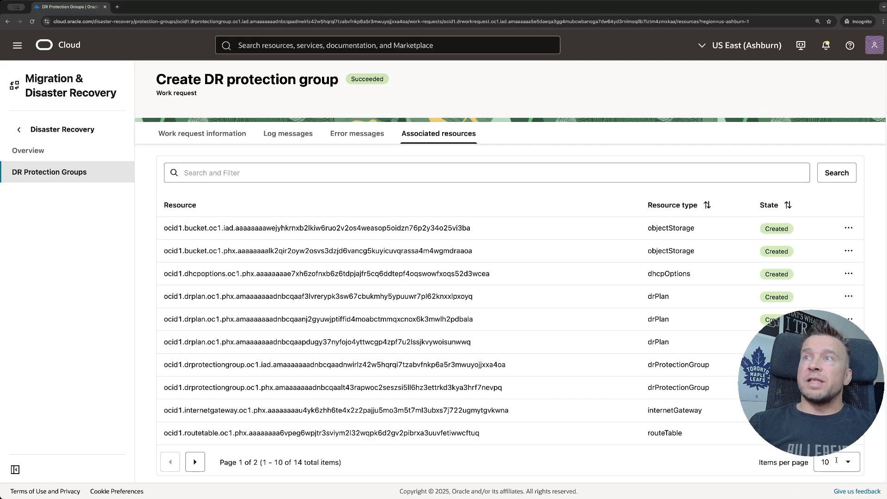
pyautogui.click(843, 464)
pyautogui.click(838, 476)
pyautogui.scroll(-2, 686, 365)
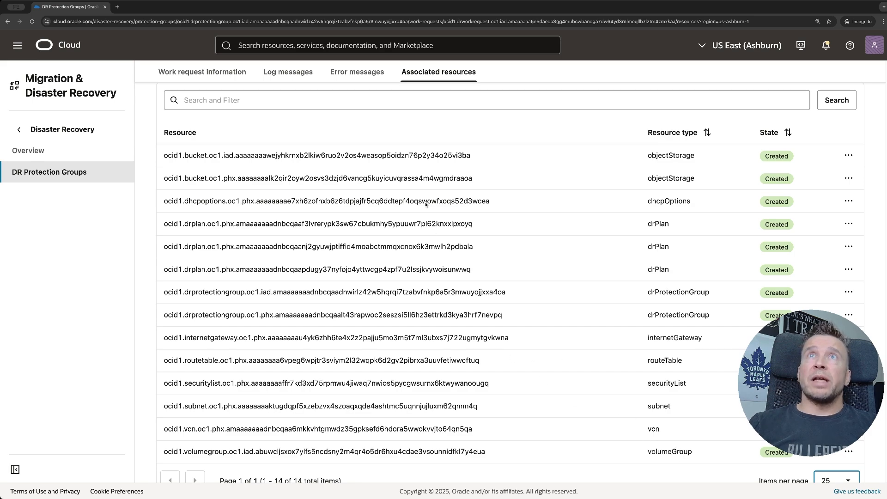
# Step: Check the error messages and the log messages of the Create DR protection group work request
pyautogui.scroll(1, 367, 86)
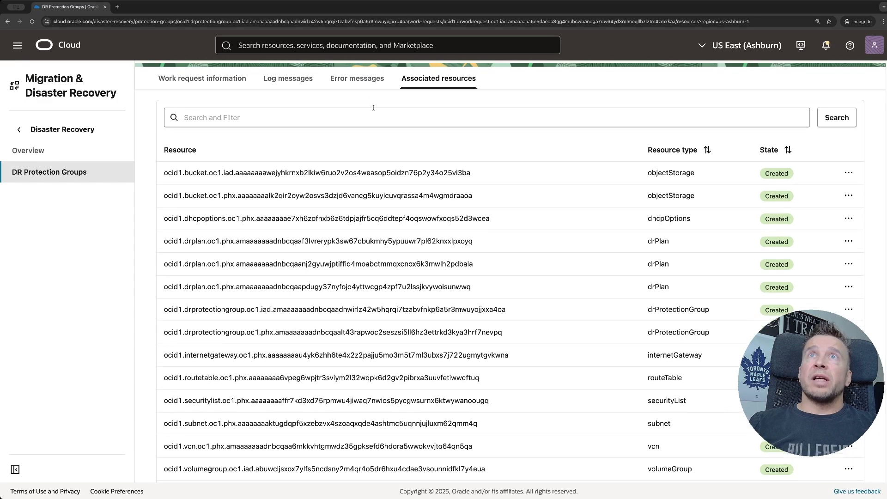
pyautogui.click(365, 84)
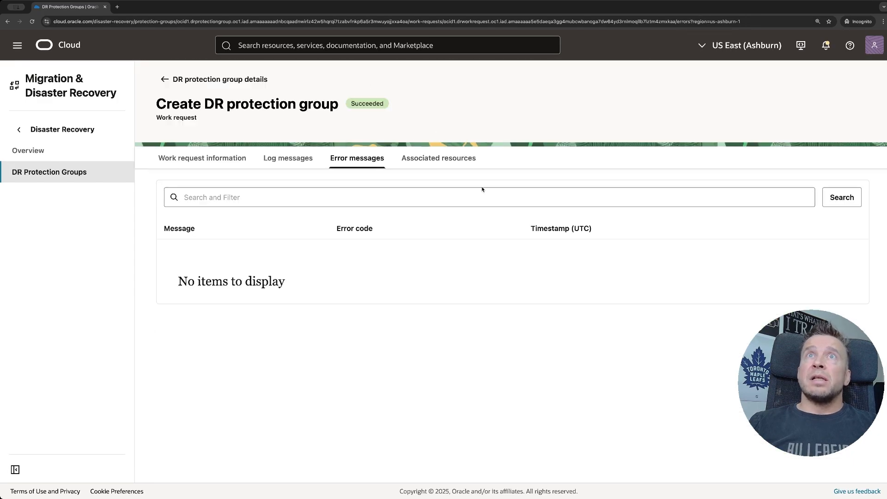
pyautogui.click(309, 163)
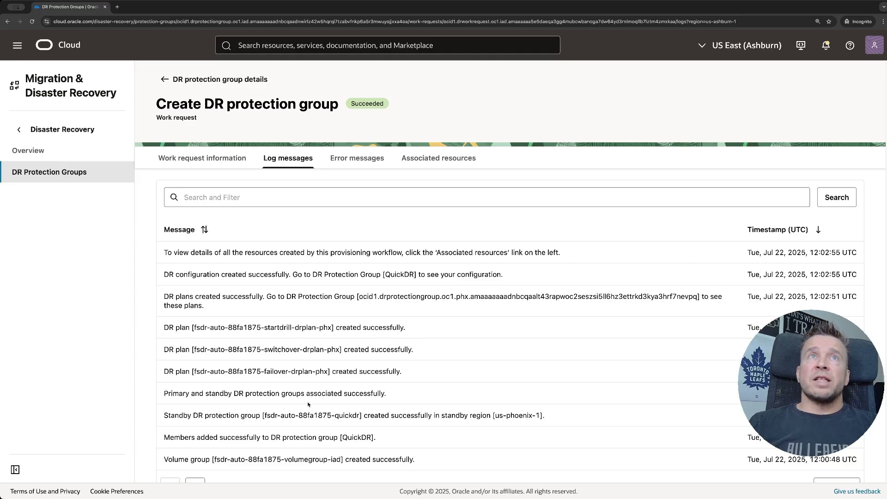
# Step: Examine the region map on the Disaster Recovery overview and open the list of DR protection groups
pyautogui.click(51, 151)
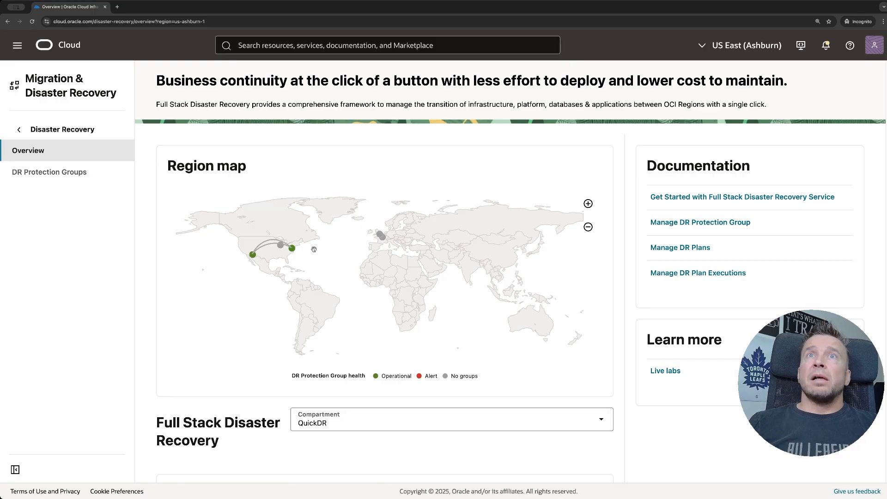
pyautogui.moveTo(264, 244)
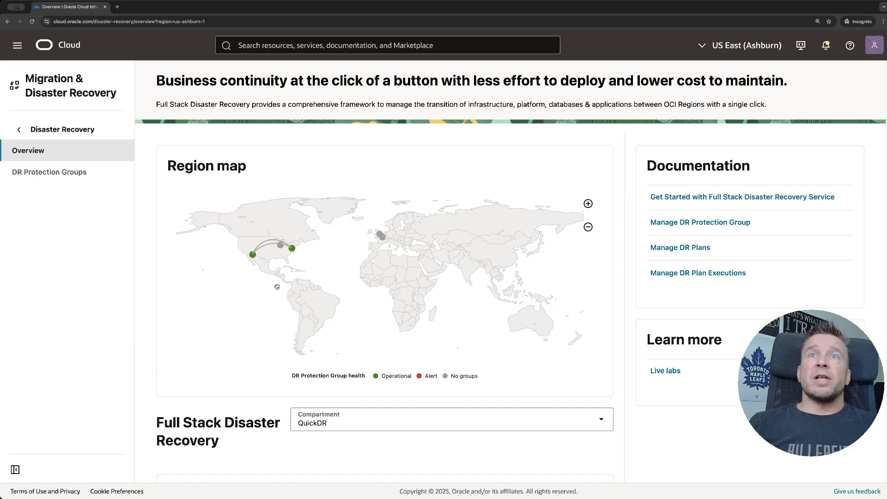
pyautogui.click(70, 172)
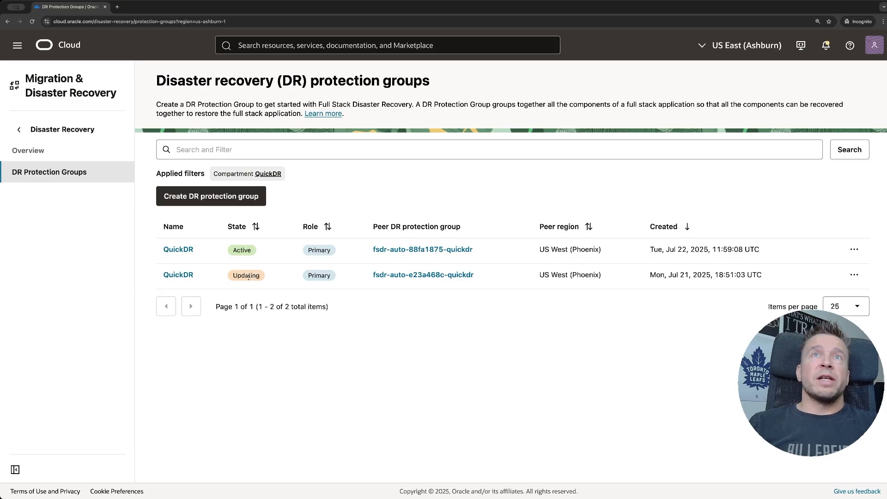
# Step: Open the active QuickDR protection group and review its plans, plan executions, members and available actions
pyautogui.click(183, 250)
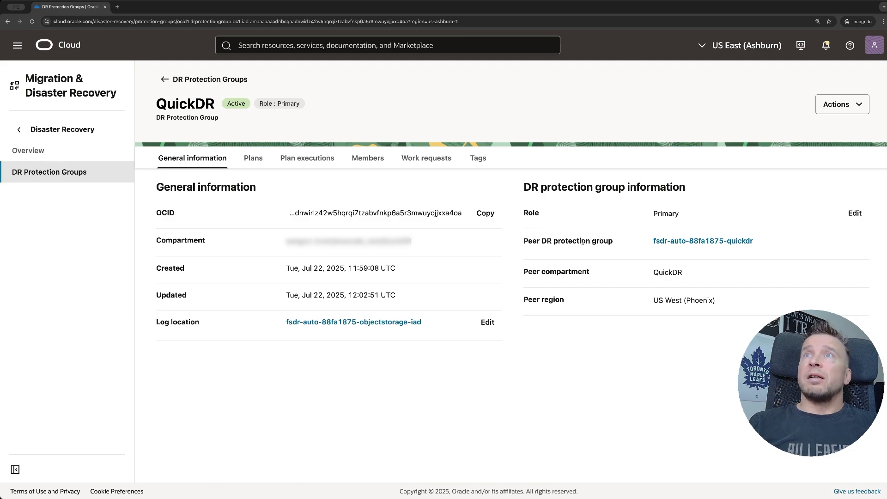
pyautogui.click(255, 158)
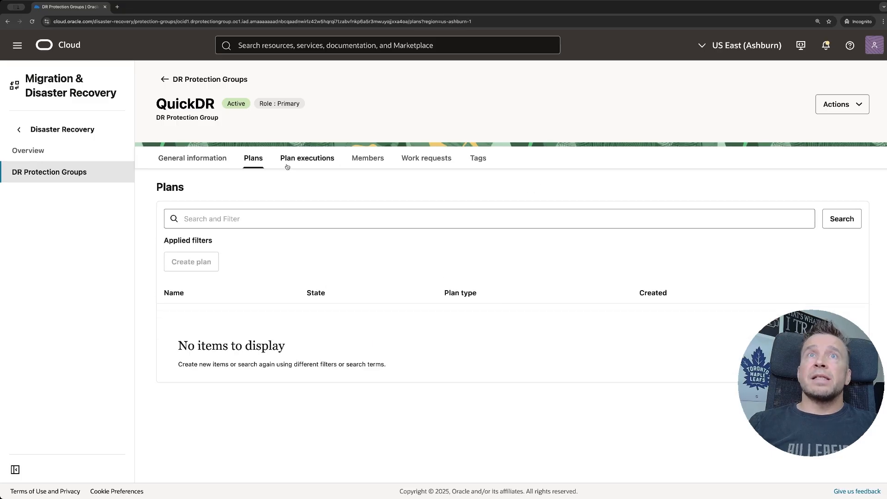
pyautogui.click(319, 165)
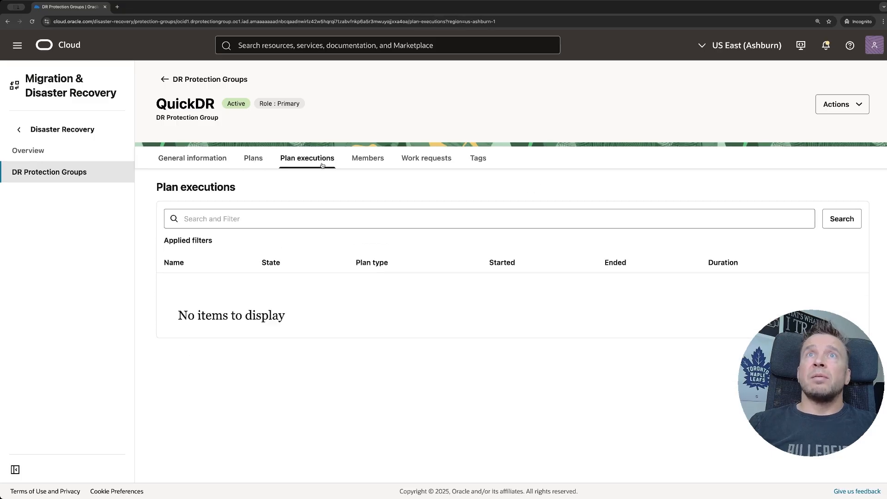
pyautogui.click(368, 159)
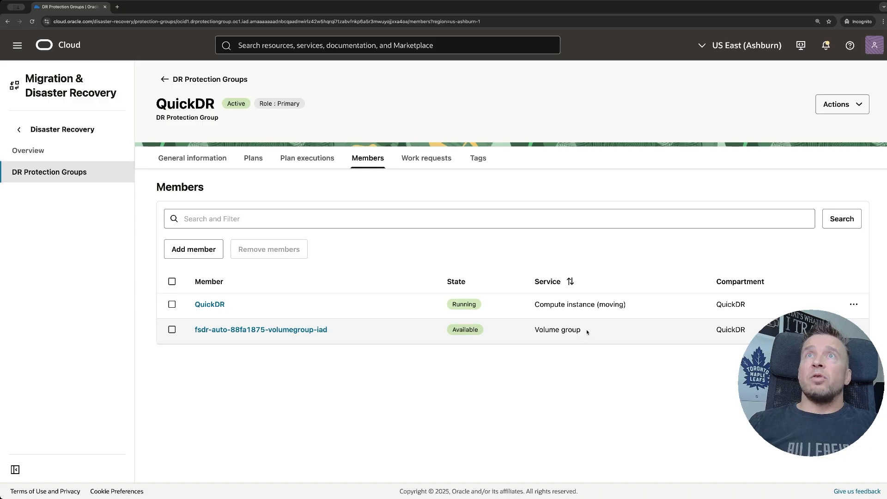
pyautogui.click(859, 105)
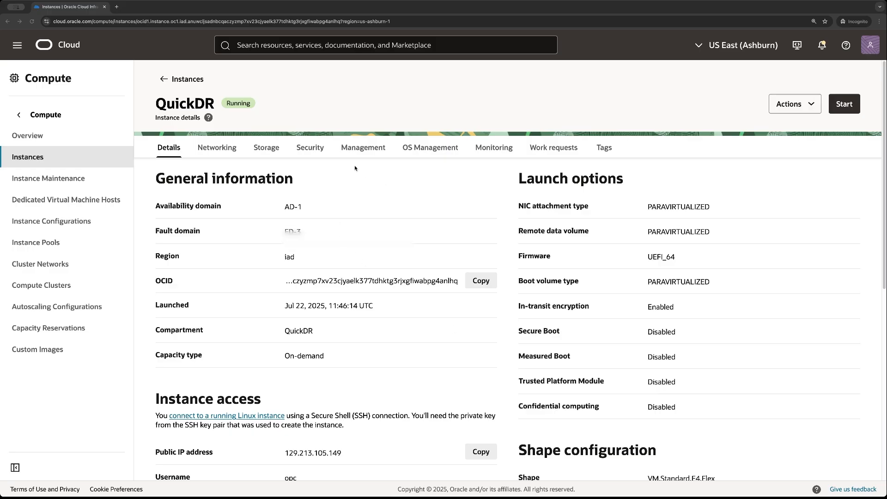
# Step: Open the QuickDR protection group linked in the Disaster recovery section of the instance details
pyautogui.scroll(-5, 620, 291)
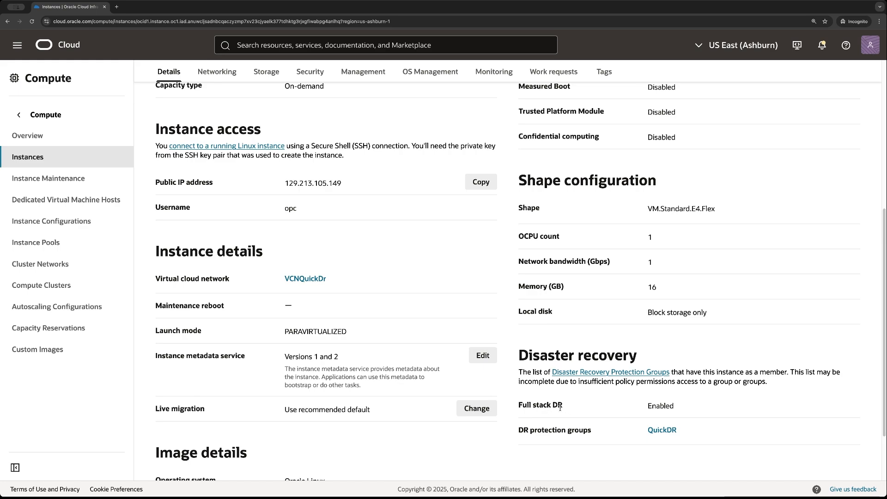
pyautogui.click(662, 430)
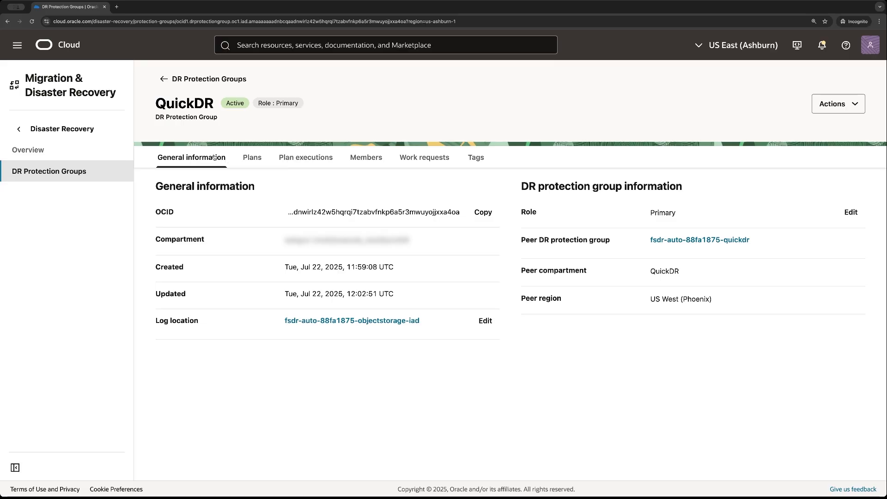
# Step: Review the plans and plan executions of the QuickDR protection group, and open its peer DR protection group in US West (Phoenix)
pyautogui.click(252, 158)
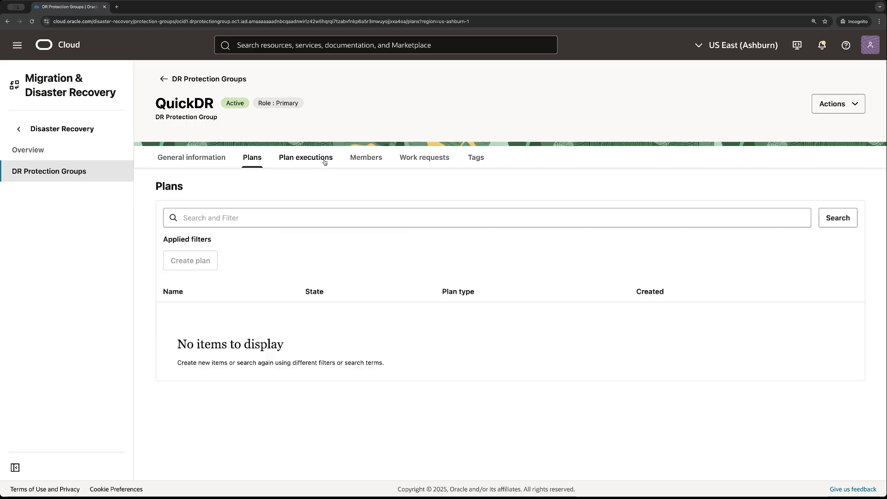
pyautogui.click(309, 159)
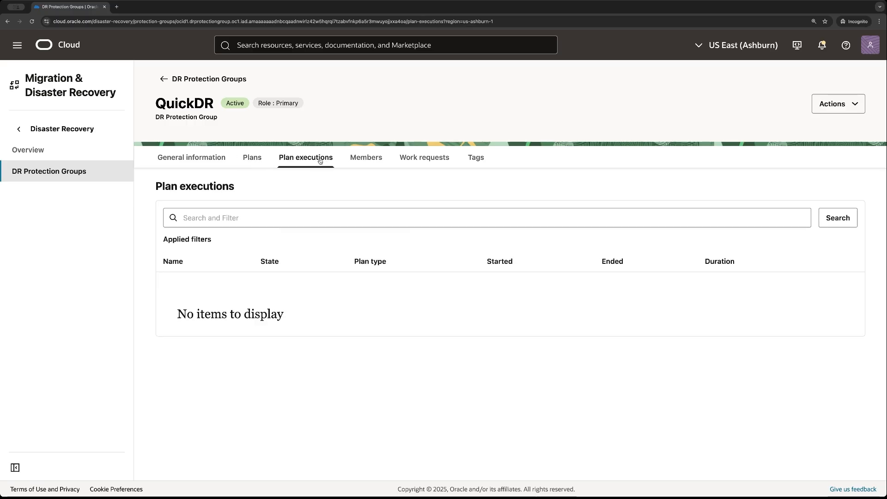
pyautogui.click(184, 158)
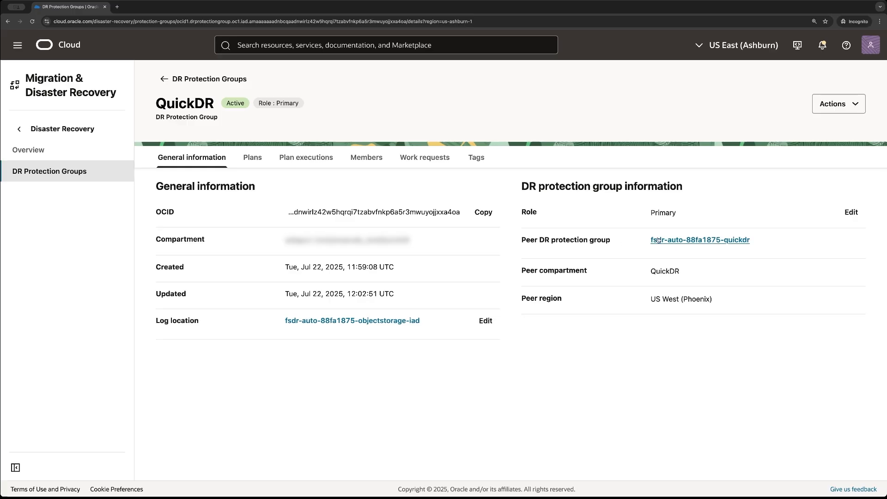
pyautogui.click(695, 241)
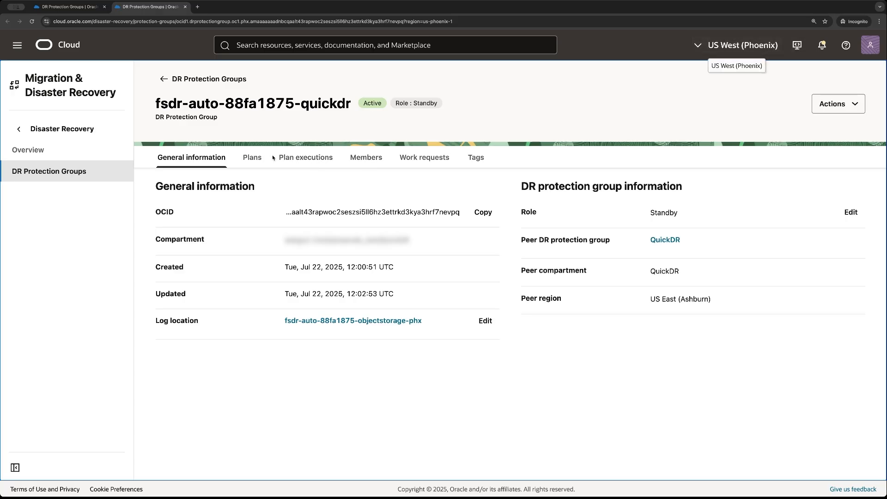
# Step: Run prechecks for the switchover plan of the standby protection group, leaving Ignore warnings off and the execution name and tags empty
pyautogui.click(252, 159)
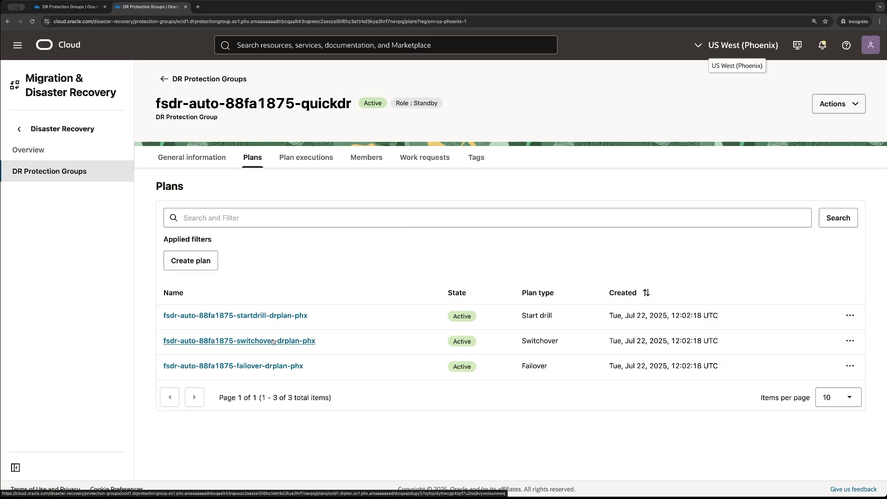
pyautogui.click(850, 341)
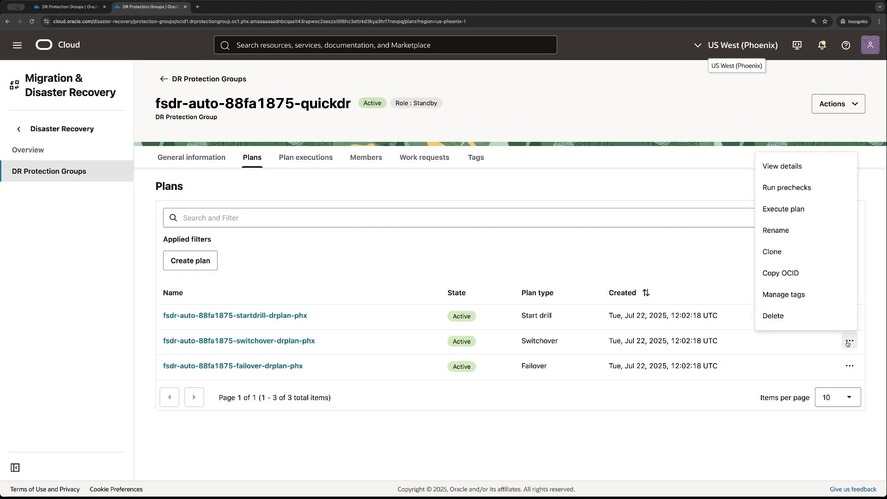
pyautogui.click(787, 188)
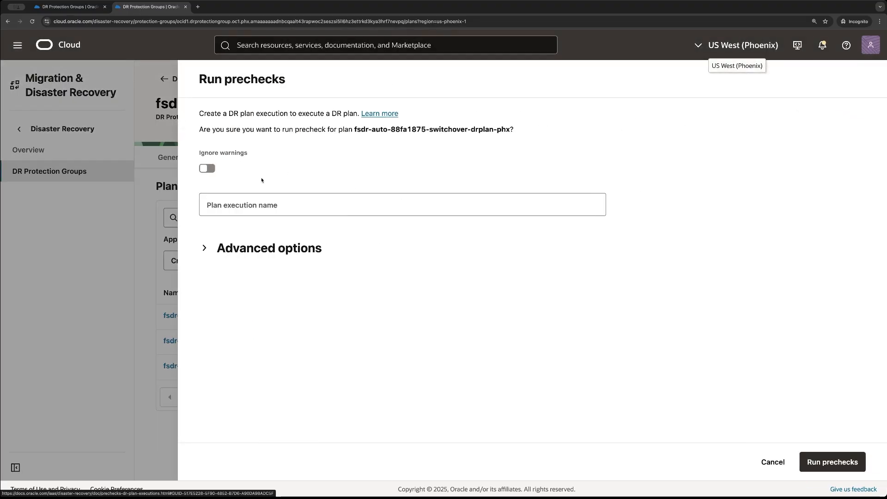
pyautogui.click(252, 248)
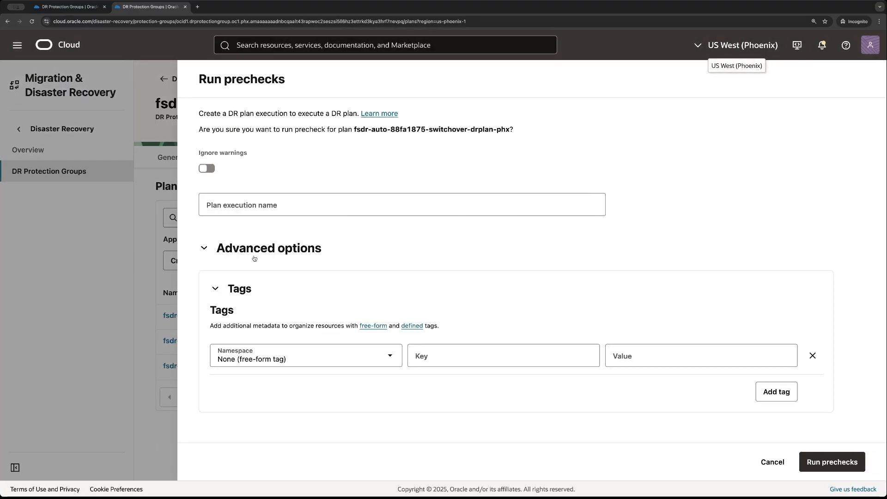
pyautogui.click(824, 460)
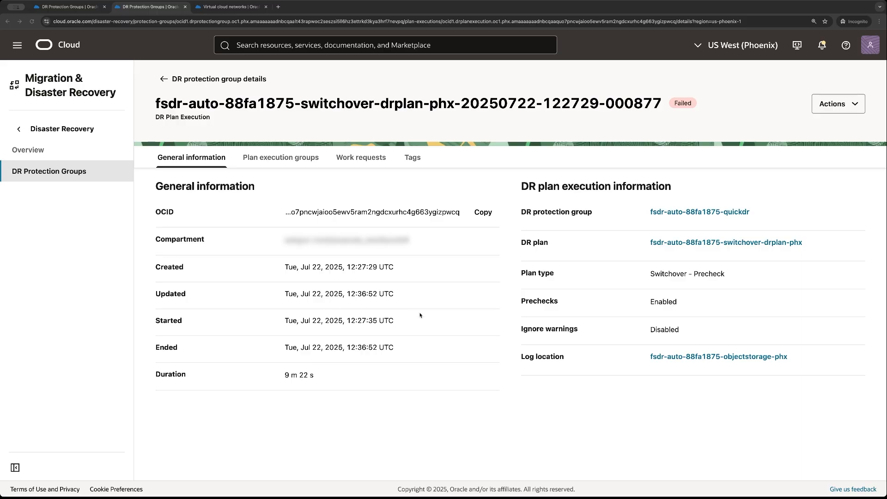
# Step: Expand the built-in prechecks of the switchover precheck execution and view the log of the compute instance launch precheck
pyautogui.click(282, 161)
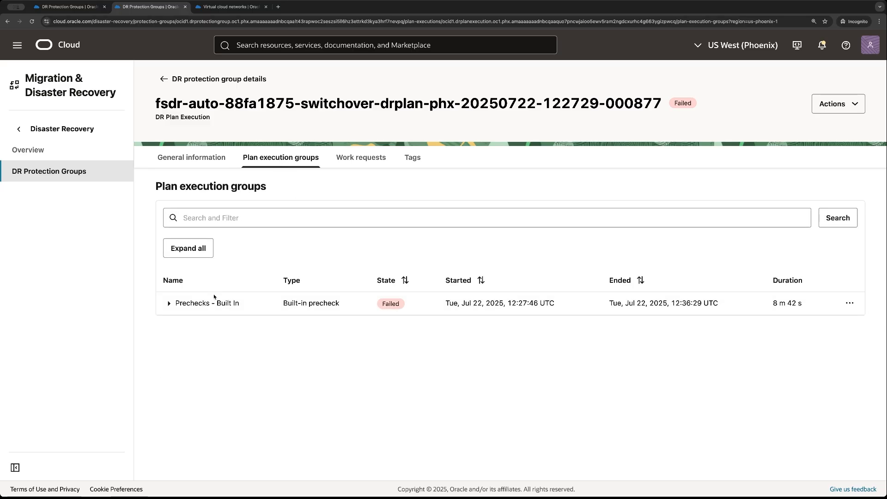
pyautogui.click(168, 304)
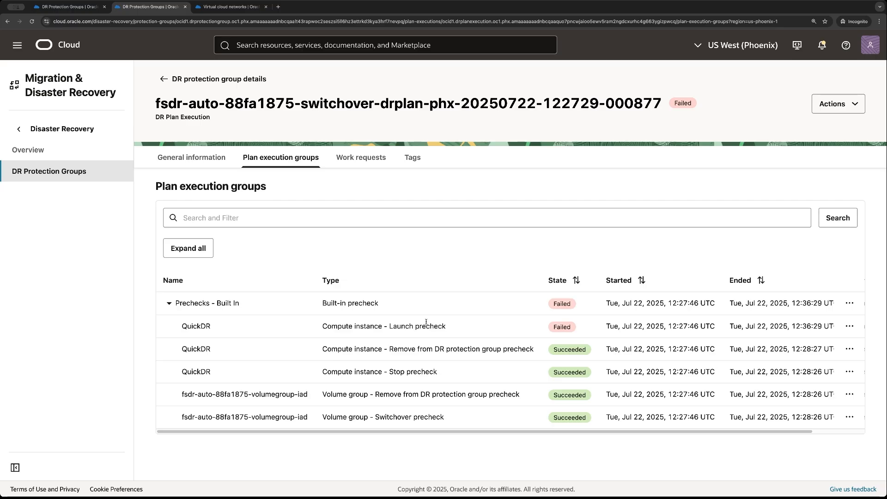
pyautogui.click(850, 326)
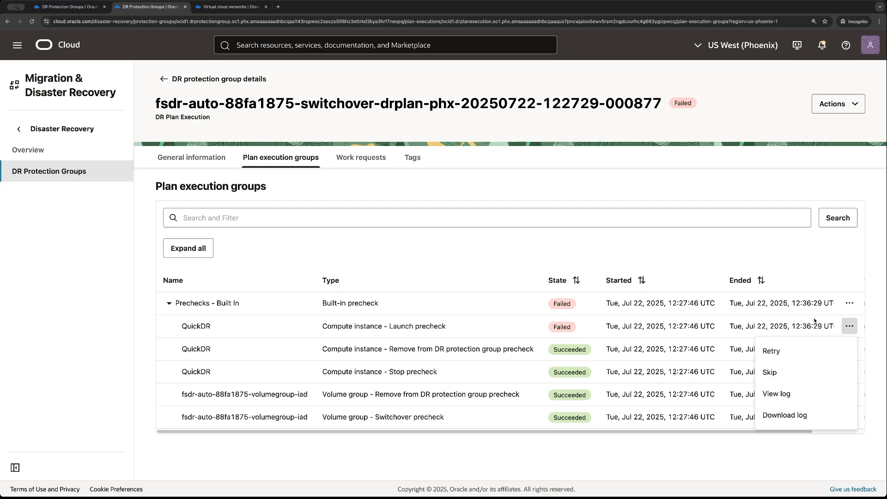
pyautogui.click(784, 396)
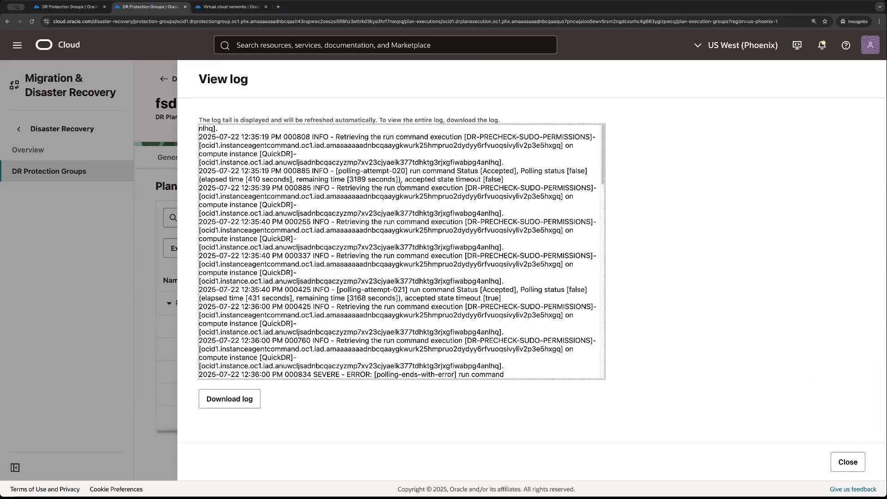
# Step: Examine the launch precheck log for the SEVERE errors and the cause given for the DR-PRECHECK-SUDO-PERMISSIONS run command
pyautogui.scroll(-5, 400, 184)
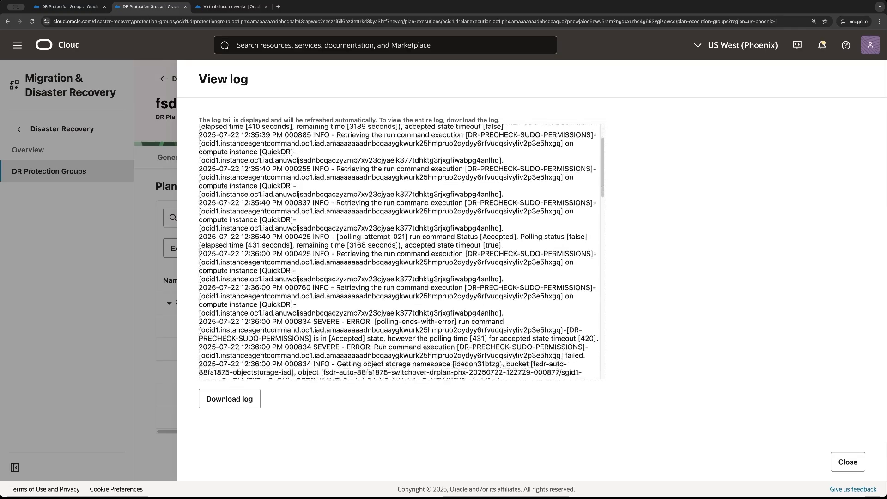
pyautogui.scroll(-3, 407, 197)
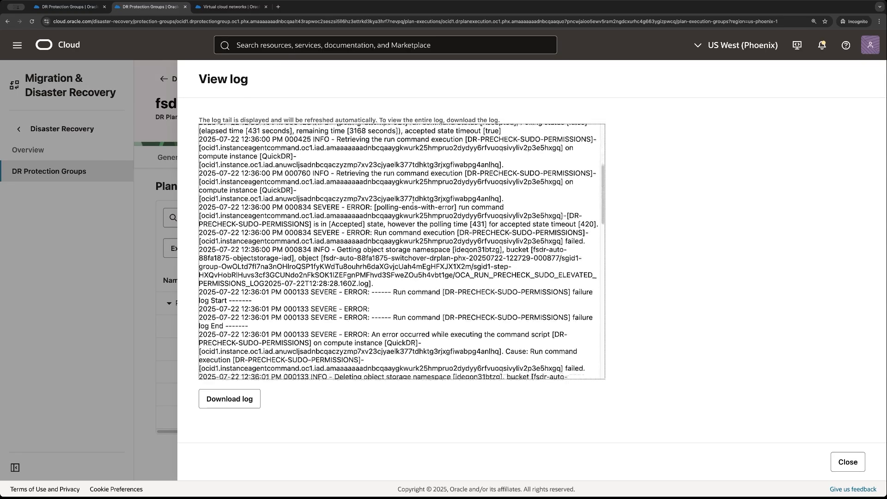
pyautogui.scroll(-1, 415, 218)
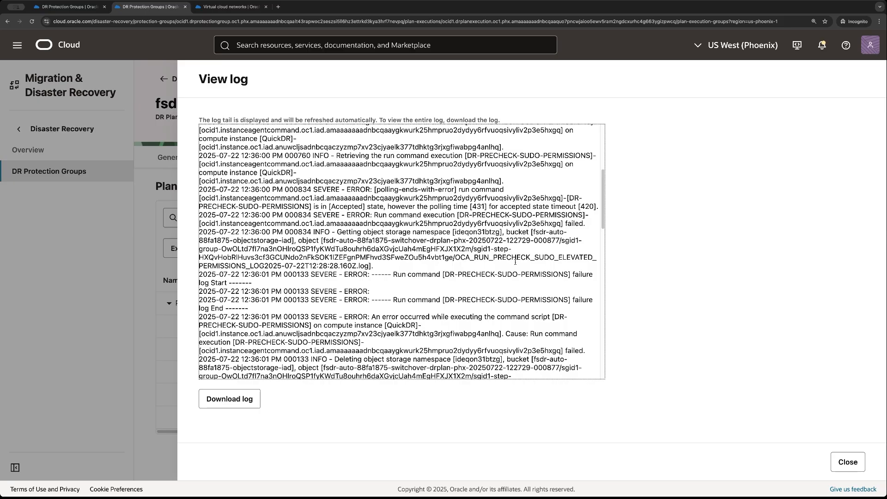
pyautogui.scroll(-2, 517, 277)
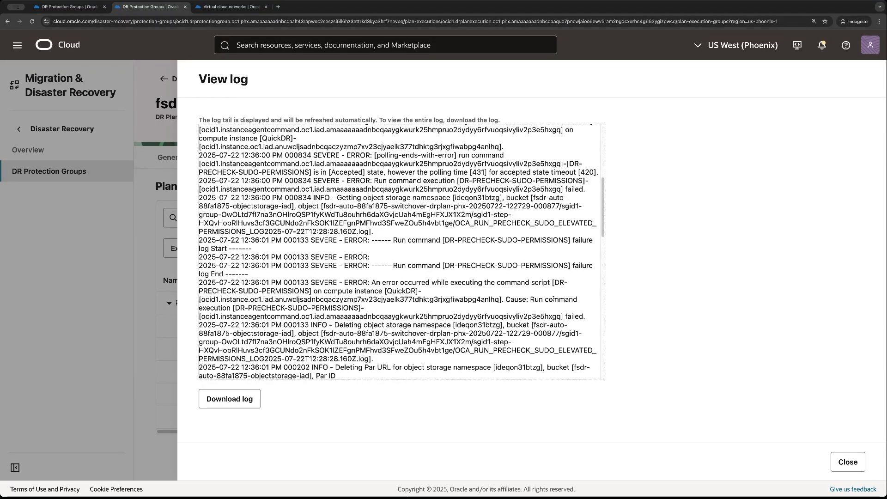
pyautogui.moveTo(529, 300); pyautogui.dragTo(554, 305)
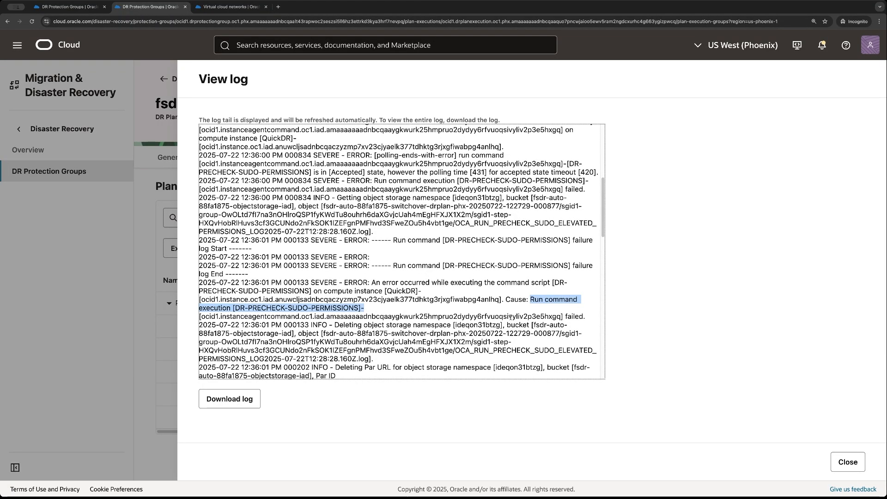
pyautogui.moveTo(221, 316); pyautogui.dragTo(288, 316)
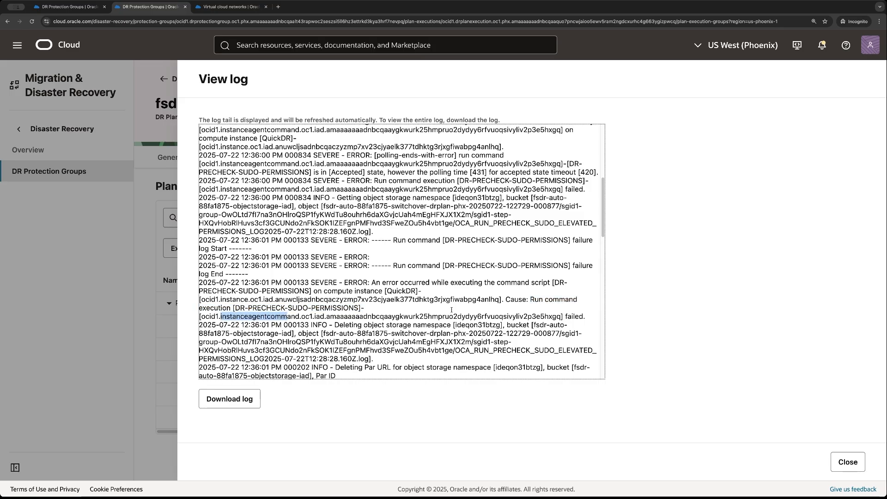
pyautogui.scroll(-6, 451, 310)
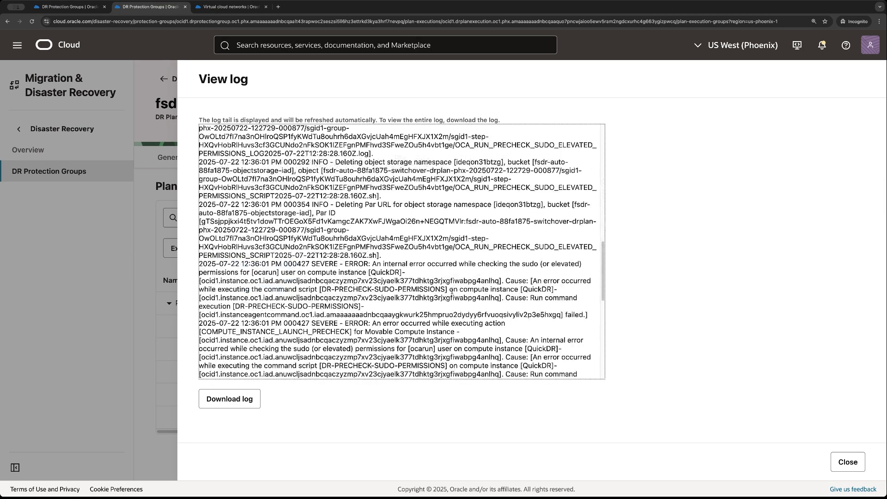
pyautogui.scroll(-2, 451, 291)
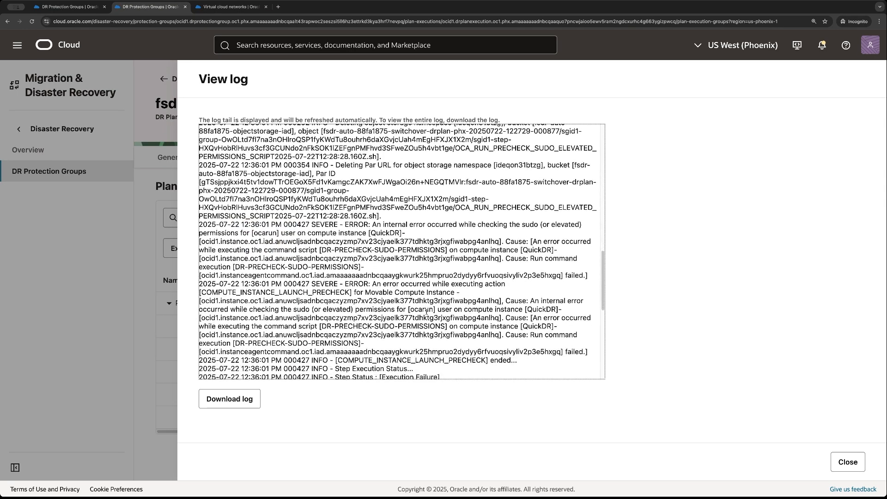
pyautogui.scroll(-1, 431, 307)
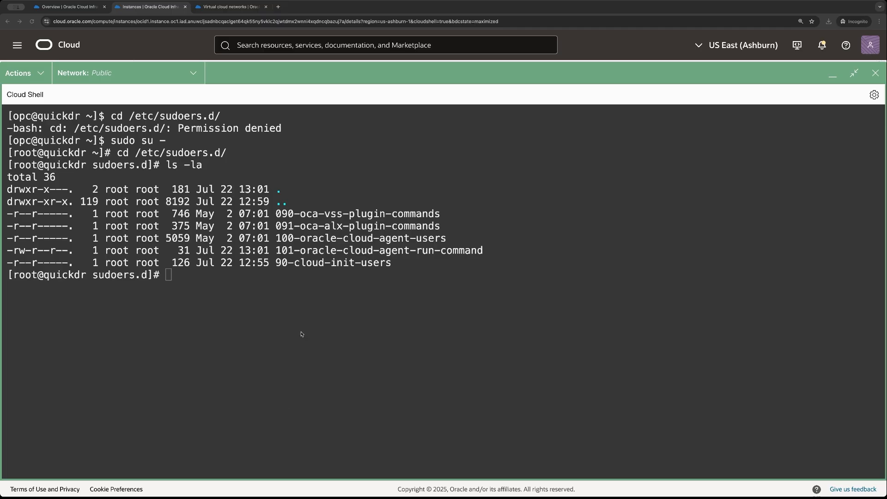
# Step: Display the contents of 101-oracle-cloud-agent-run-command in /etc/sudoers.d with the more command
pyautogui.doubleClick(344, 251)
pyautogui.press('super+c')
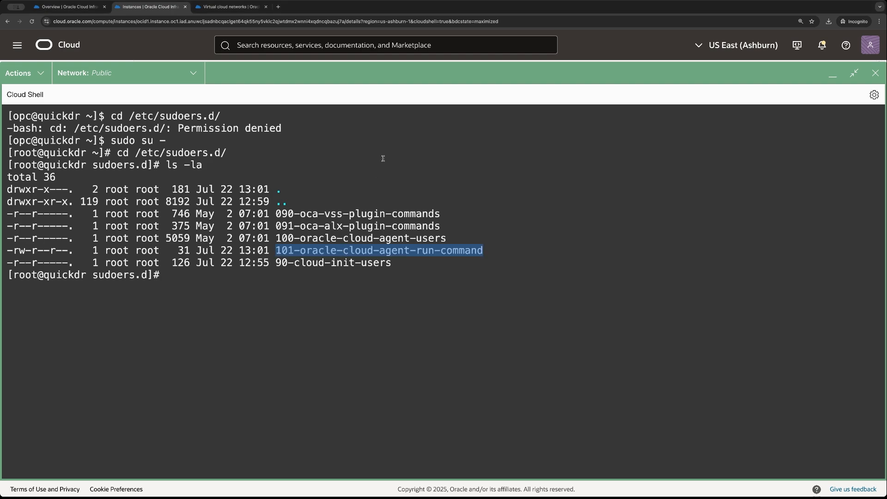
pyautogui.write('more')
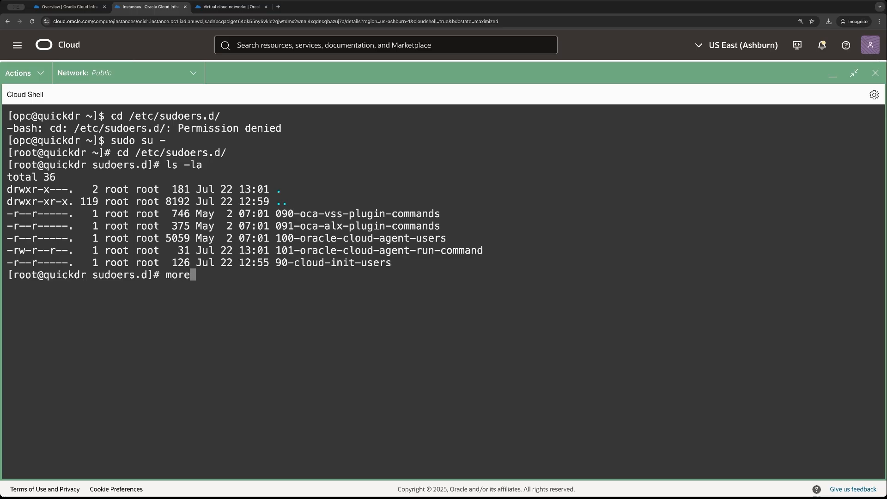
pyautogui.press('super+v')
pyautogui.press('Return')
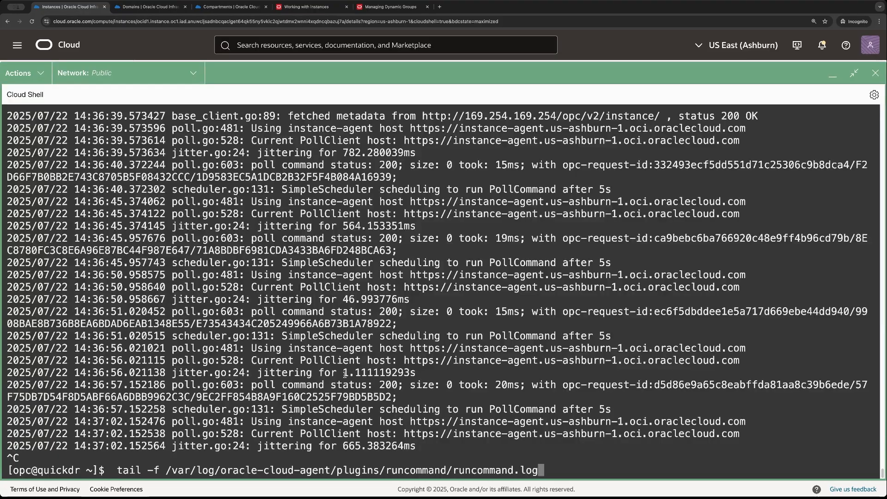
# Step: Follow /var/log/oracle-cloud-agent/plugins/runcommand/runcommand.log with tail -f, and minimize Cloud Shell
pyautogui.press('Return')
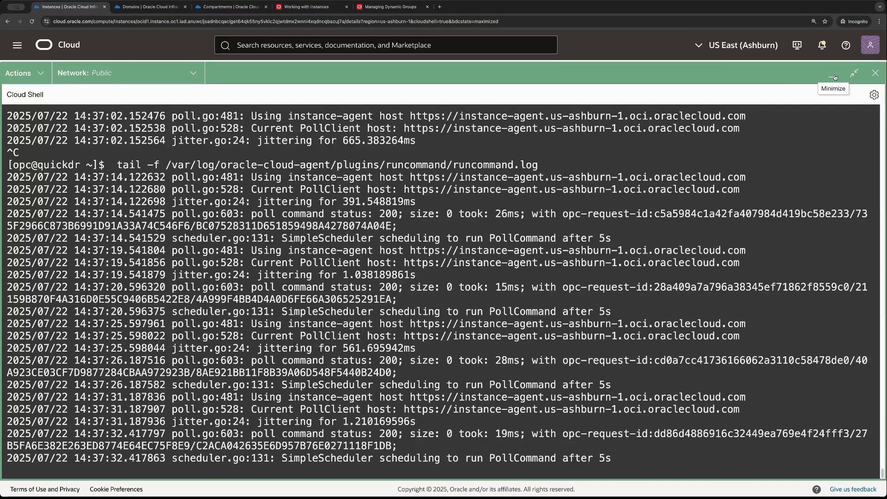
pyautogui.click(834, 78)
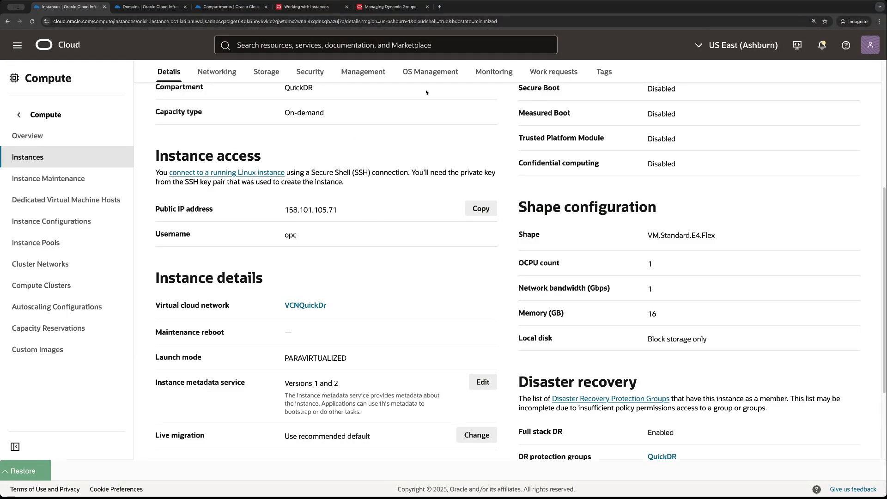
# Step: Check the Oracle Cloud Agent plugins, including Compute Instance Run Command, and the Run command section in the instance's management details
pyautogui.click(363, 72)
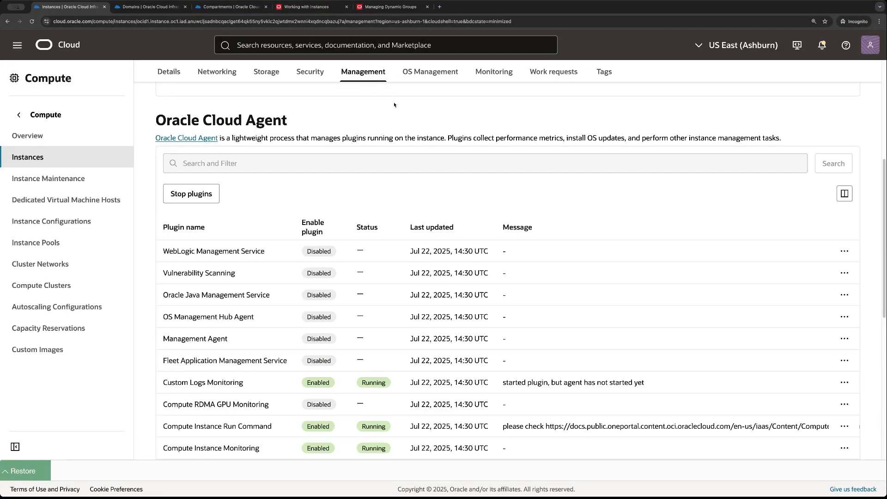
pyautogui.scroll(-5, 442, 249)
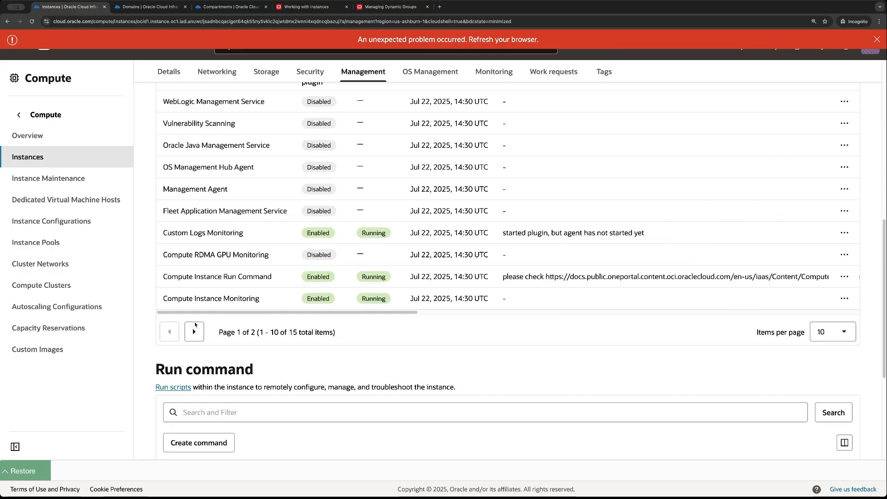
pyautogui.scroll(-4, 195, 325)
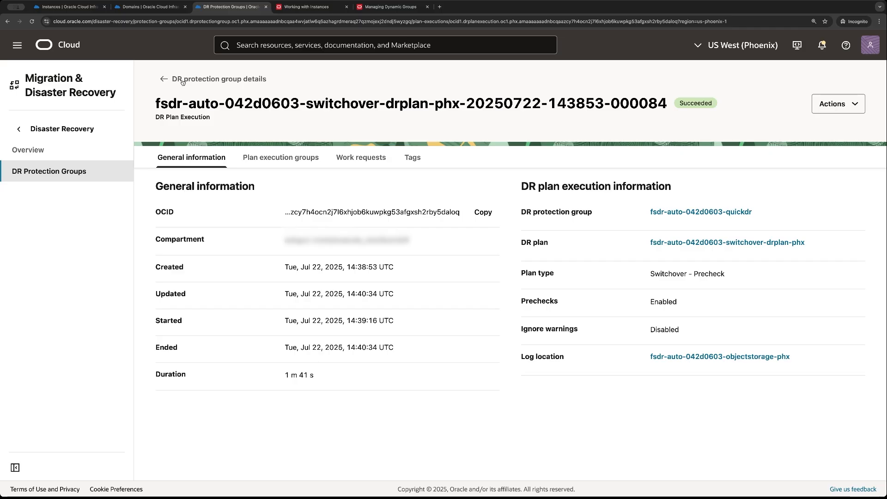
# Step: Expand the built-in prechecks in the plan execution groups of the new switchover precheck execution
pyautogui.click(282, 157)
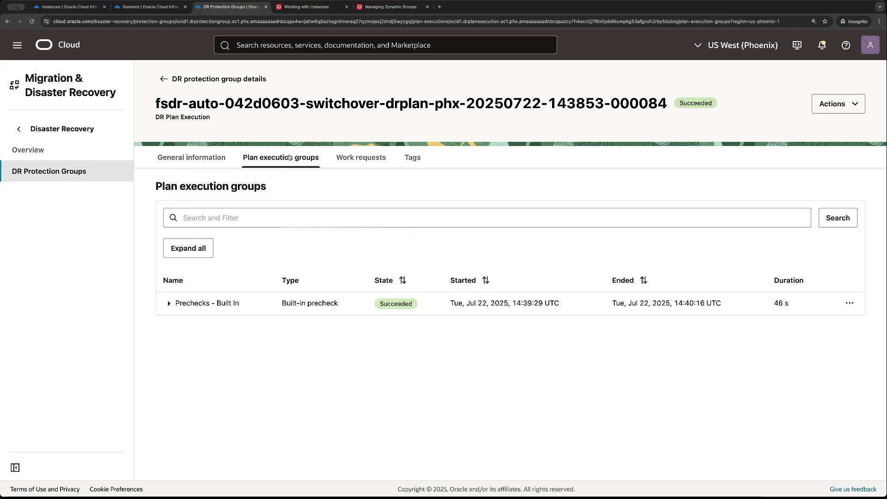
pyautogui.click(169, 305)
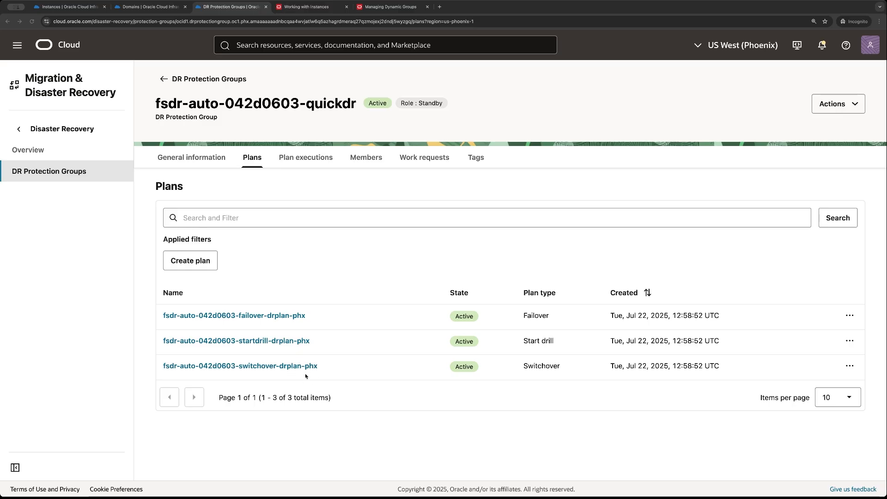
# Step: Execute the switchover plan fsdr-auto-042d0603-switchover-drplan-phx with prechecks disabled, keeping ignore warnings off and adding no tags
pyautogui.click(850, 366)
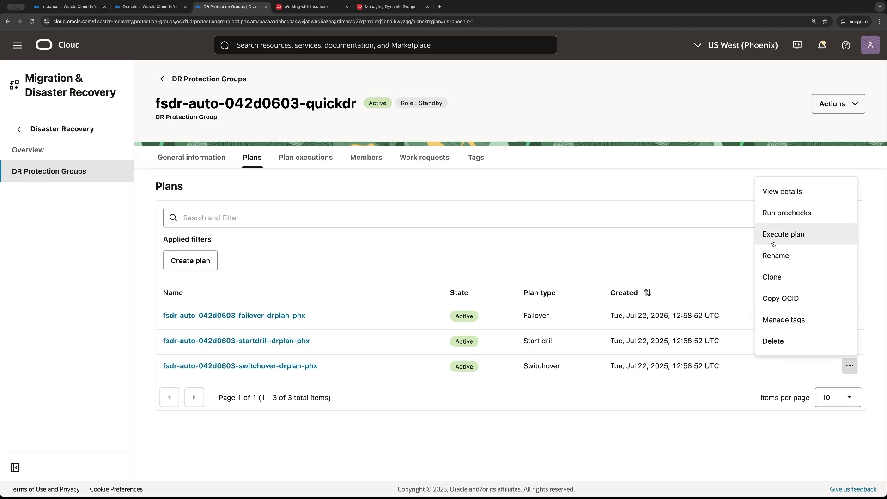
pyautogui.click(778, 235)
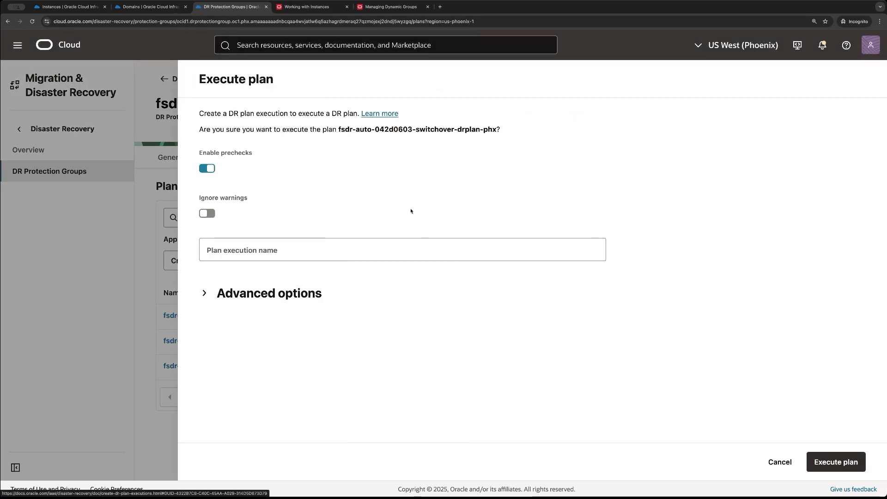
pyautogui.click(206, 169)
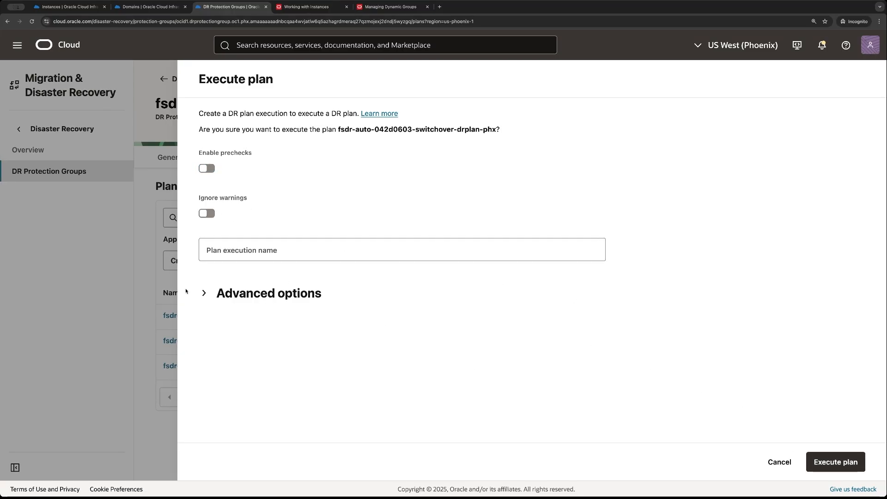
pyautogui.click(204, 294)
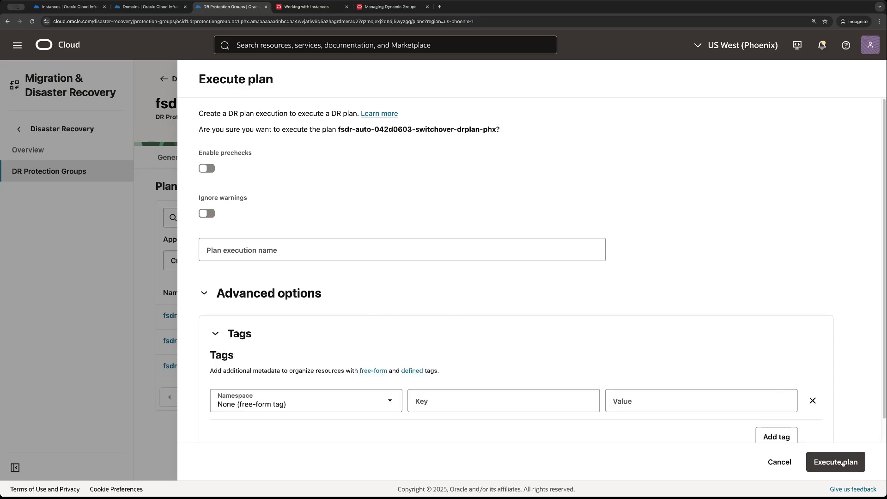
pyautogui.click(844, 465)
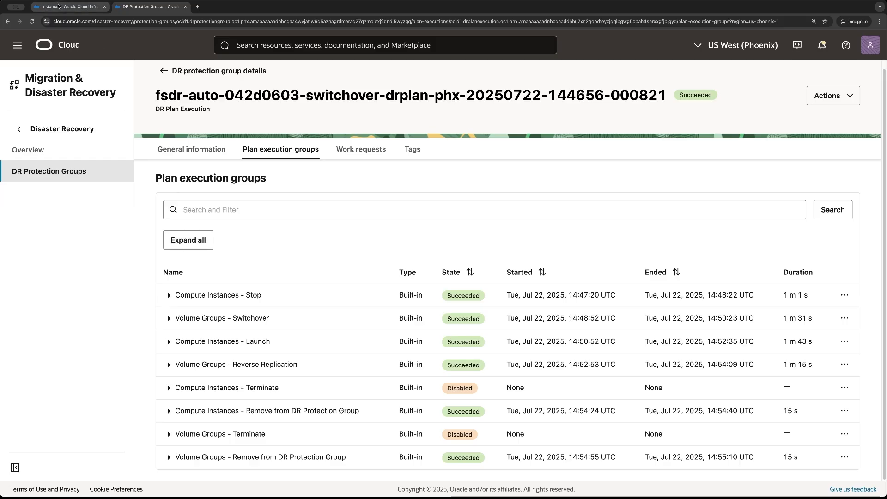
# Step: Examine the QuickDR instance's details in US West (Phoenix), including its general information, instance access, shape configuration, disaster recovery and image details
pyautogui.click(58, 6)
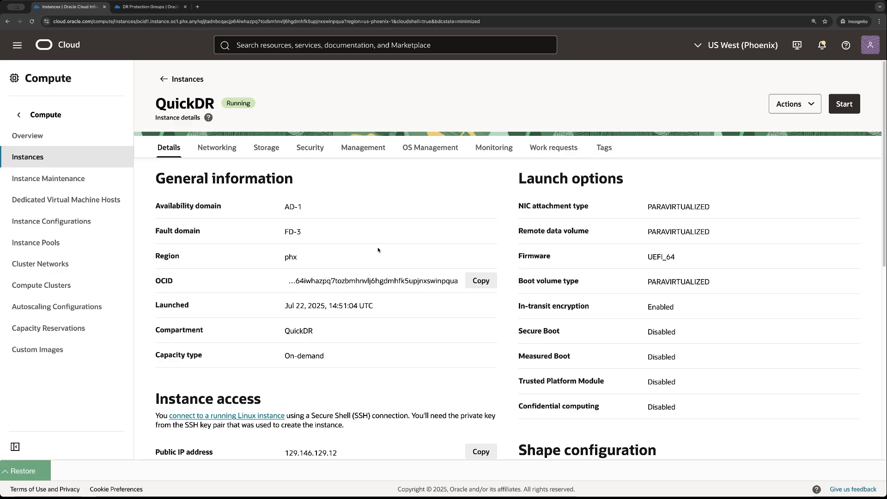
pyautogui.scroll(-2, 344, 307)
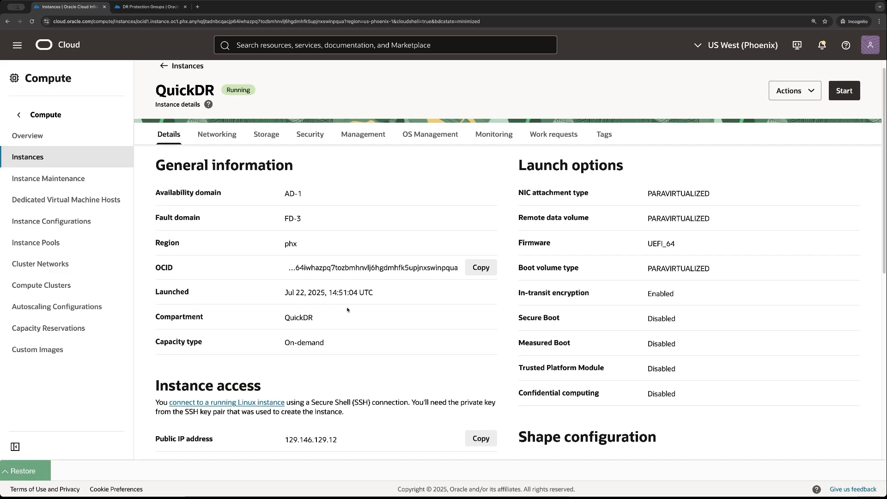
pyautogui.scroll(-2, 350, 309)
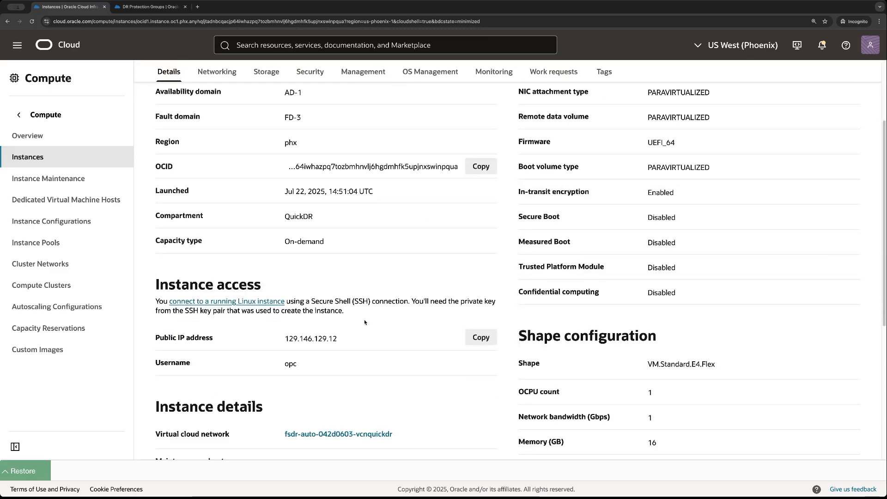
pyautogui.scroll(-1, 361, 322)
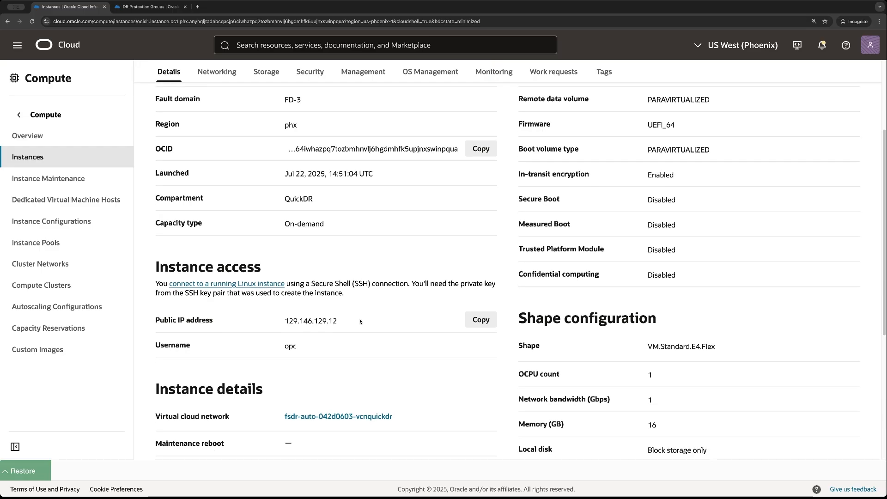
pyautogui.scroll(-1, 361, 321)
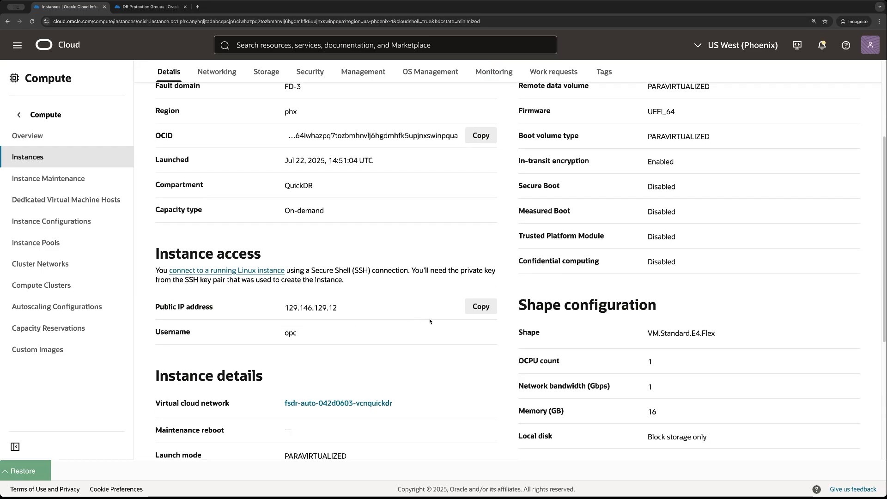
pyautogui.scroll(-4, 419, 329)
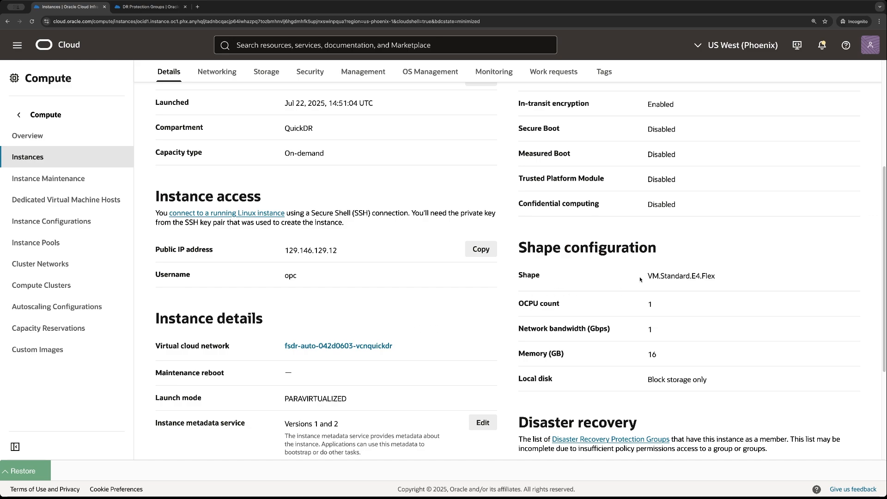
pyautogui.scroll(-6, 673, 285)
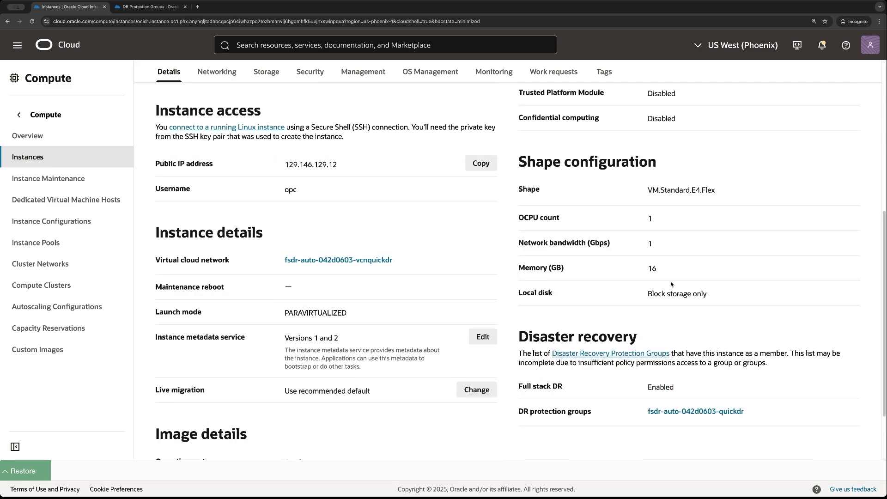
pyautogui.scroll(-4, 593, 327)
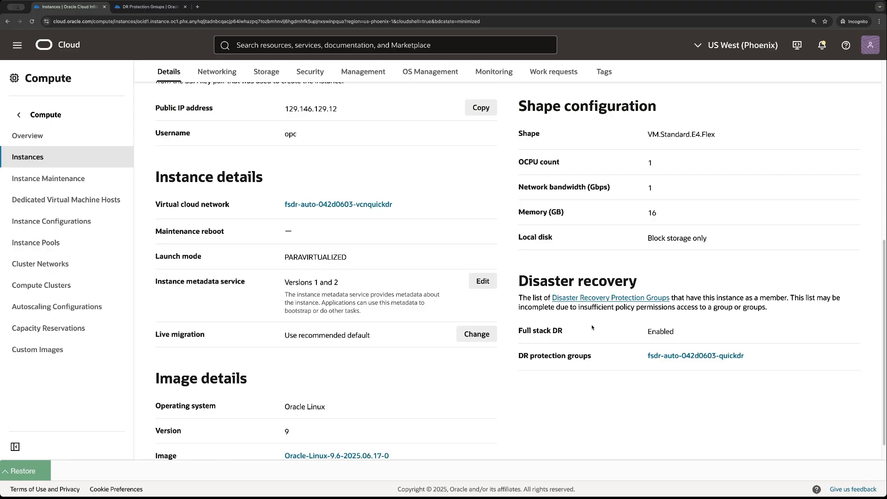
pyautogui.scroll(-2, 592, 327)
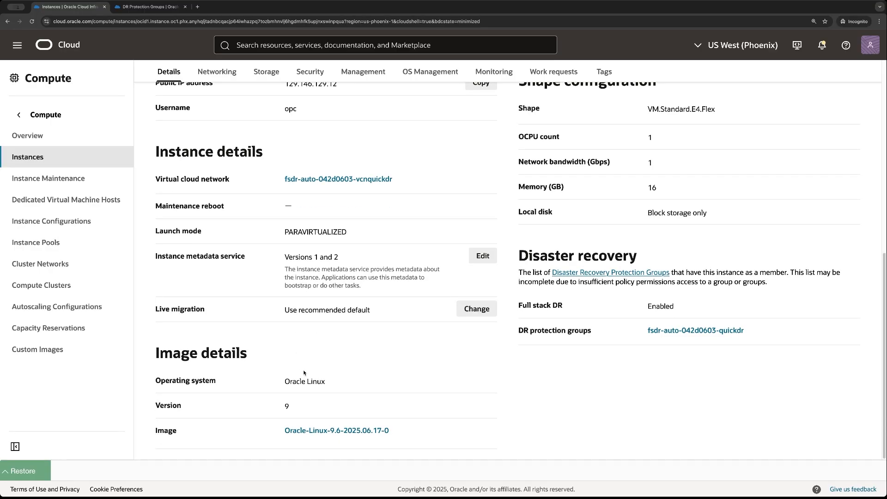
pyautogui.scroll(20, 282, 258)
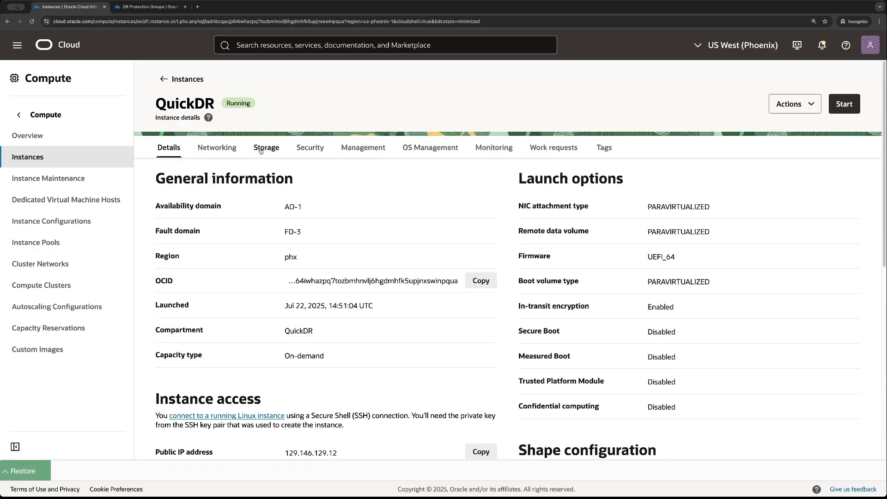
# Step: Check the boot volume and the attached block volumes in the QuickDR instance's storage details
pyautogui.click(261, 150)
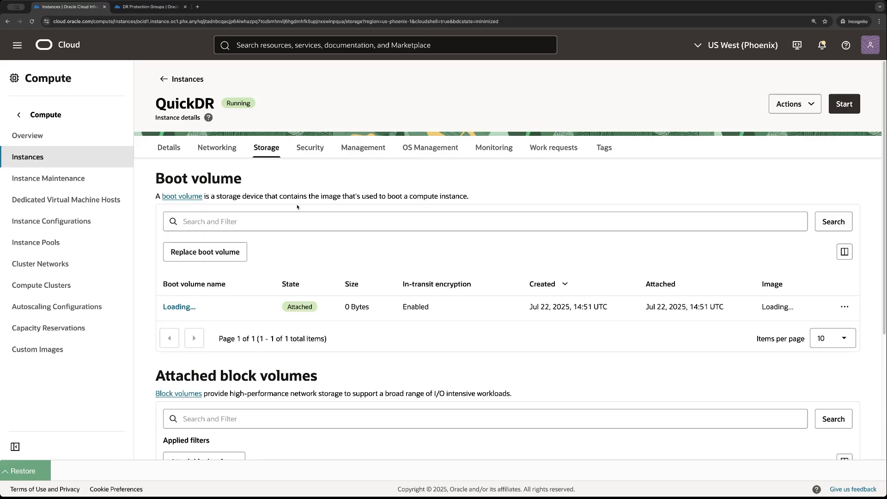
pyautogui.scroll(-3, 305, 258)
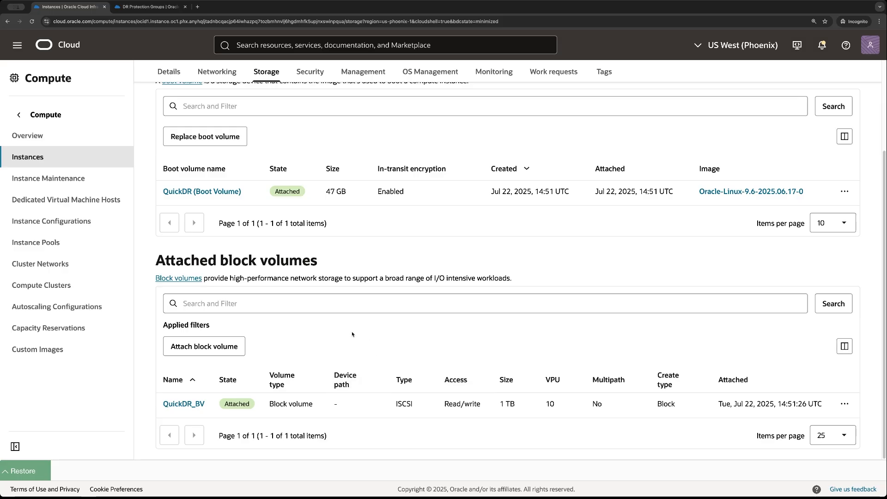
pyautogui.scroll(3, 353, 334)
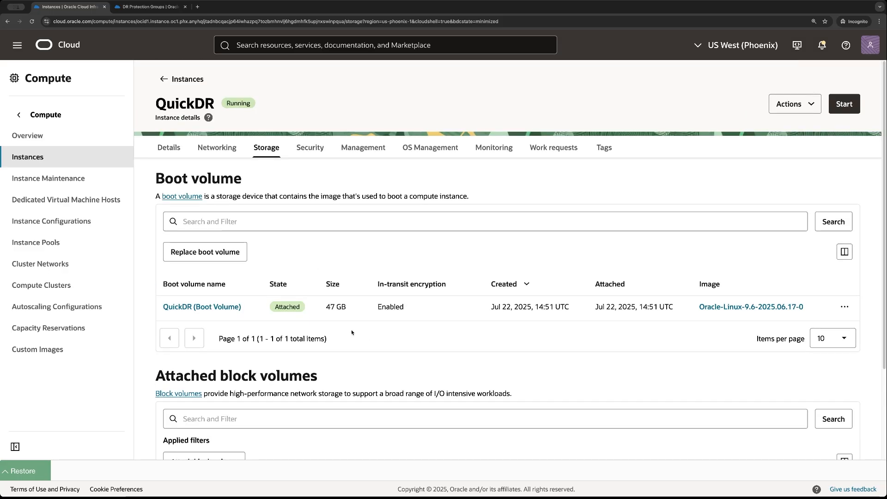
# Step: Return to the list of compute instances and switch the region to US East (Ashburn) to check the original QuickDR instance
pyautogui.click(164, 79)
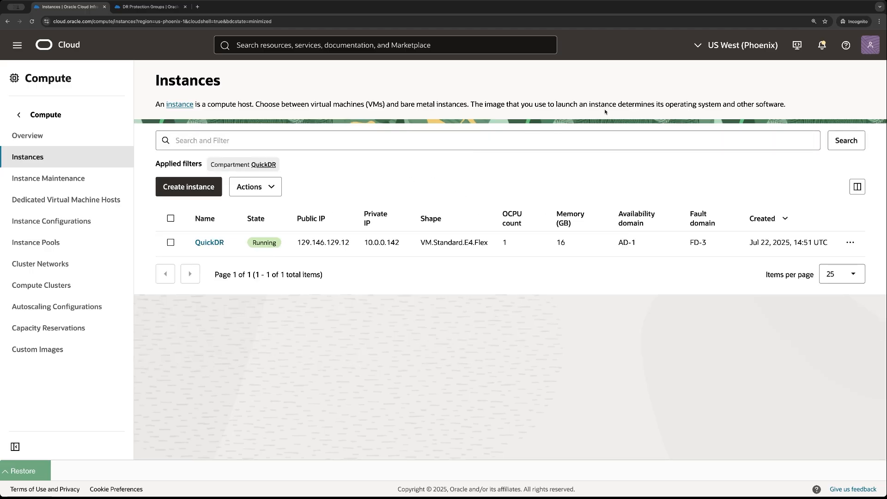
pyautogui.click(699, 45)
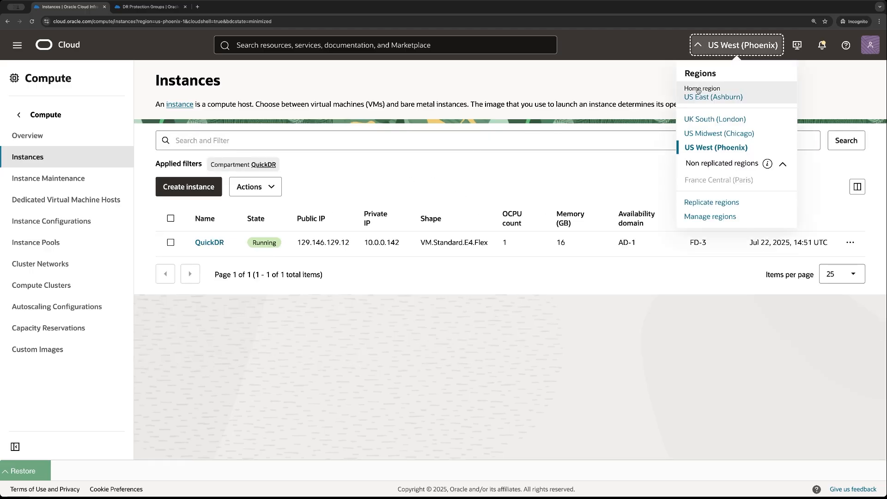
pyautogui.click(713, 97)
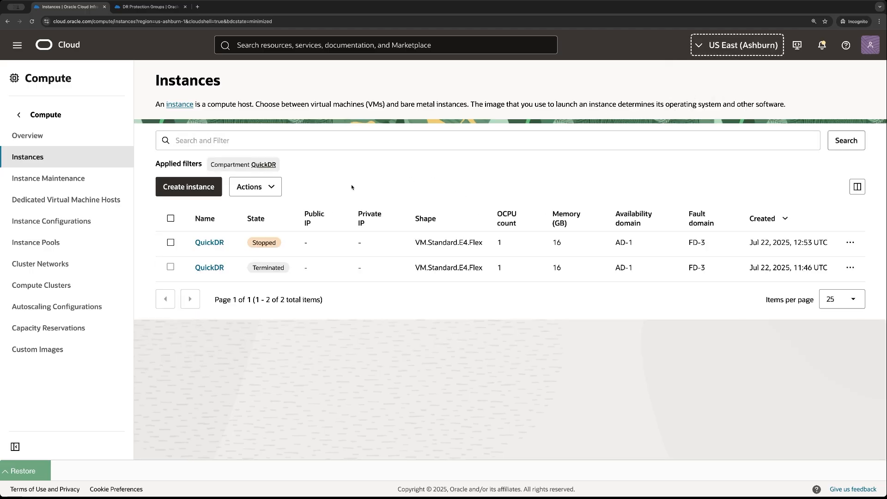